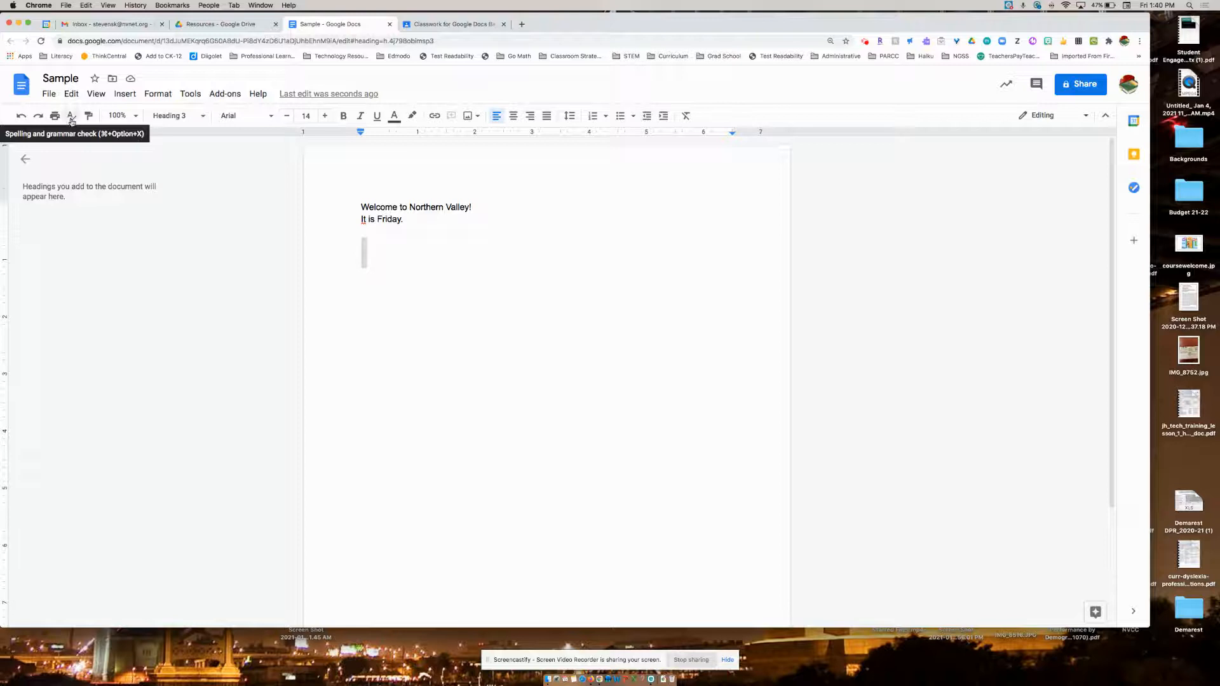
{"action": "left_click", "coordinate": [183, 95]}
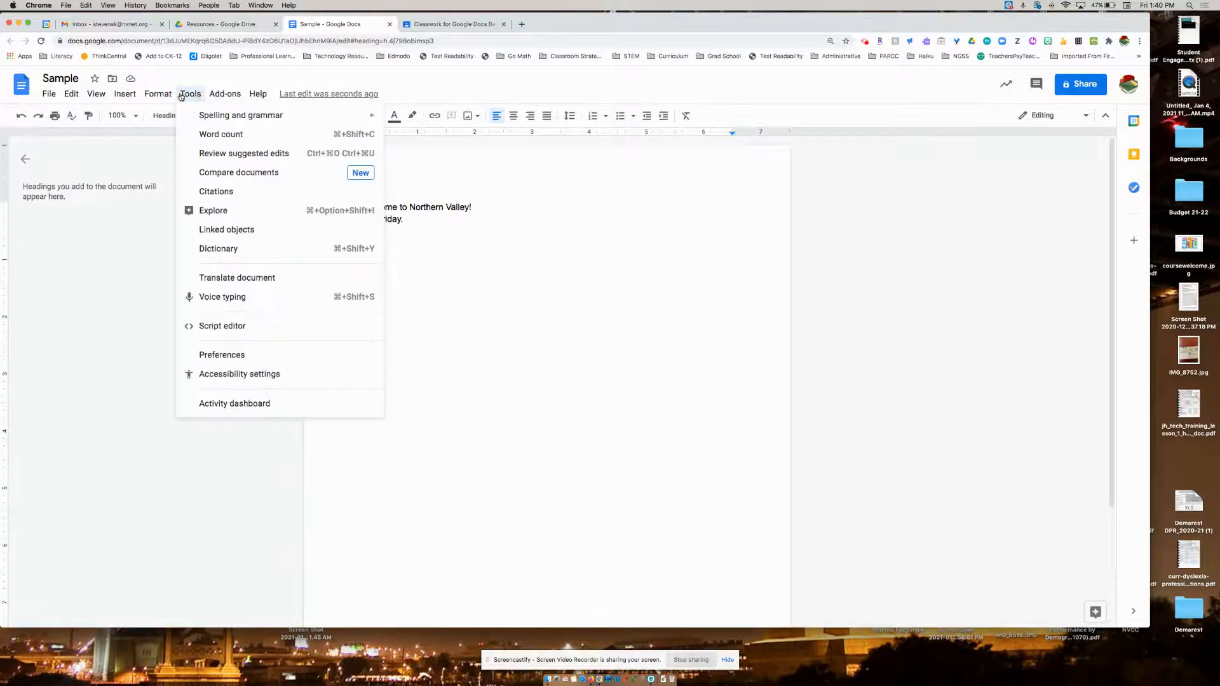
{"action": "left_click", "coordinate": [181, 96]}
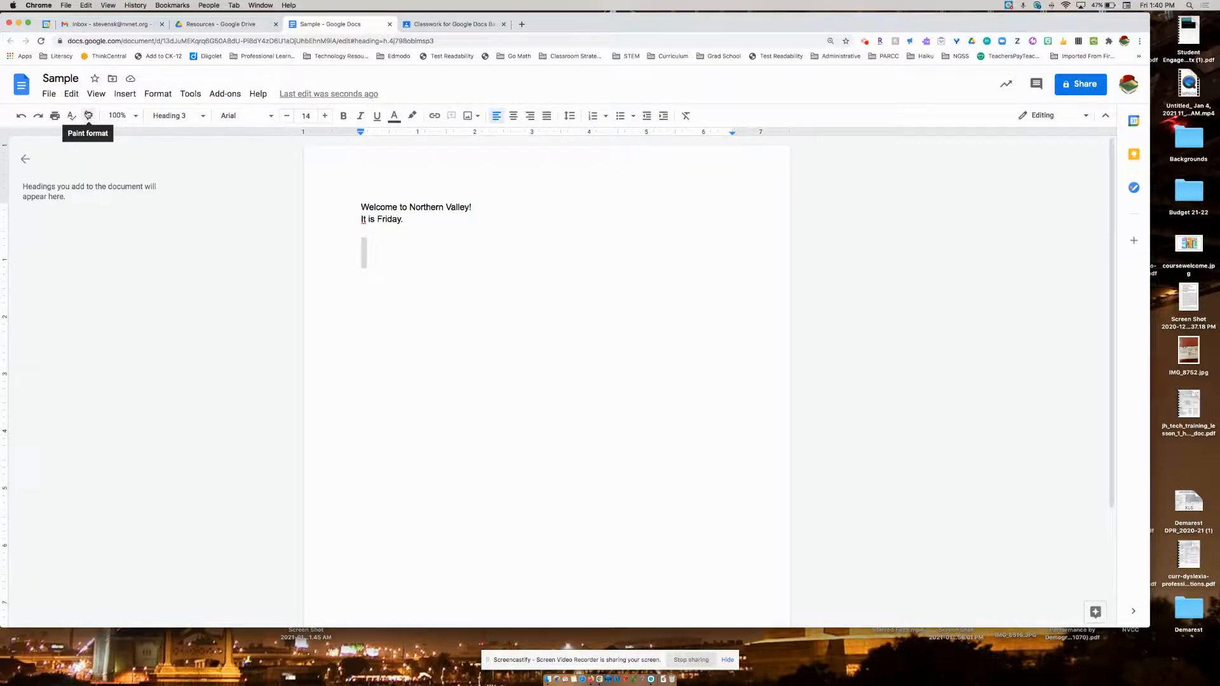
Step: Try the document zoom at 150% and 75%, and return it to 100%
{"action": "left_click", "coordinate": [120, 116]}
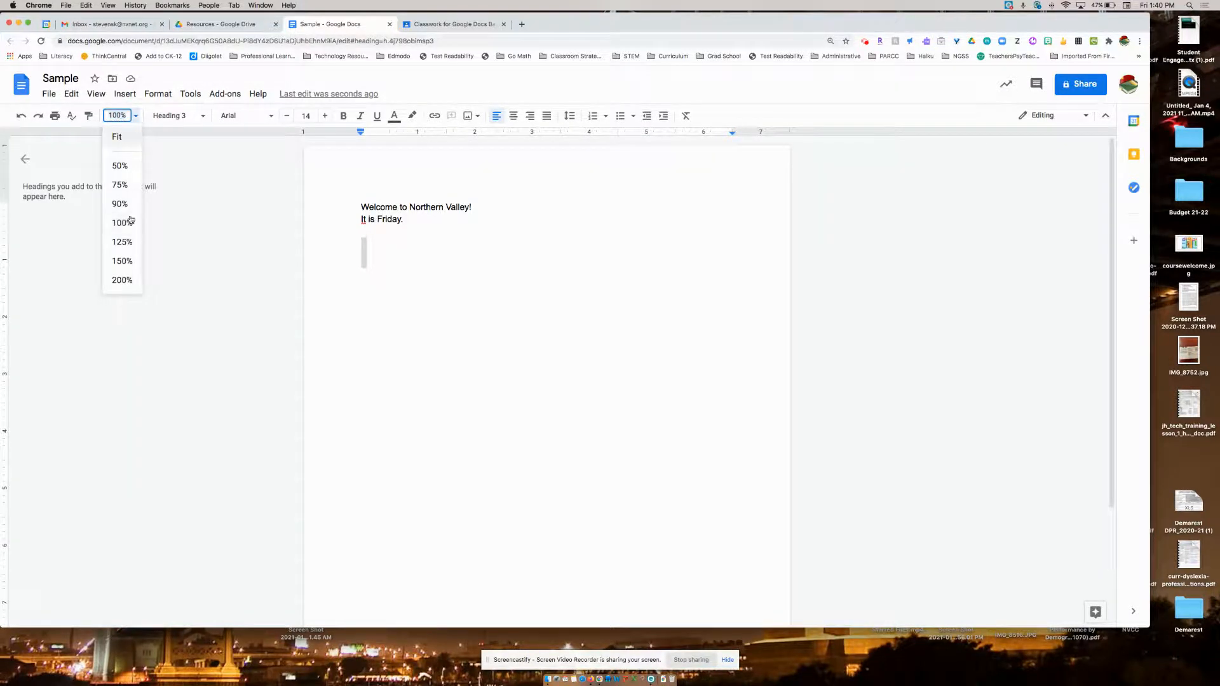
{"action": "left_click", "coordinate": [128, 266]}
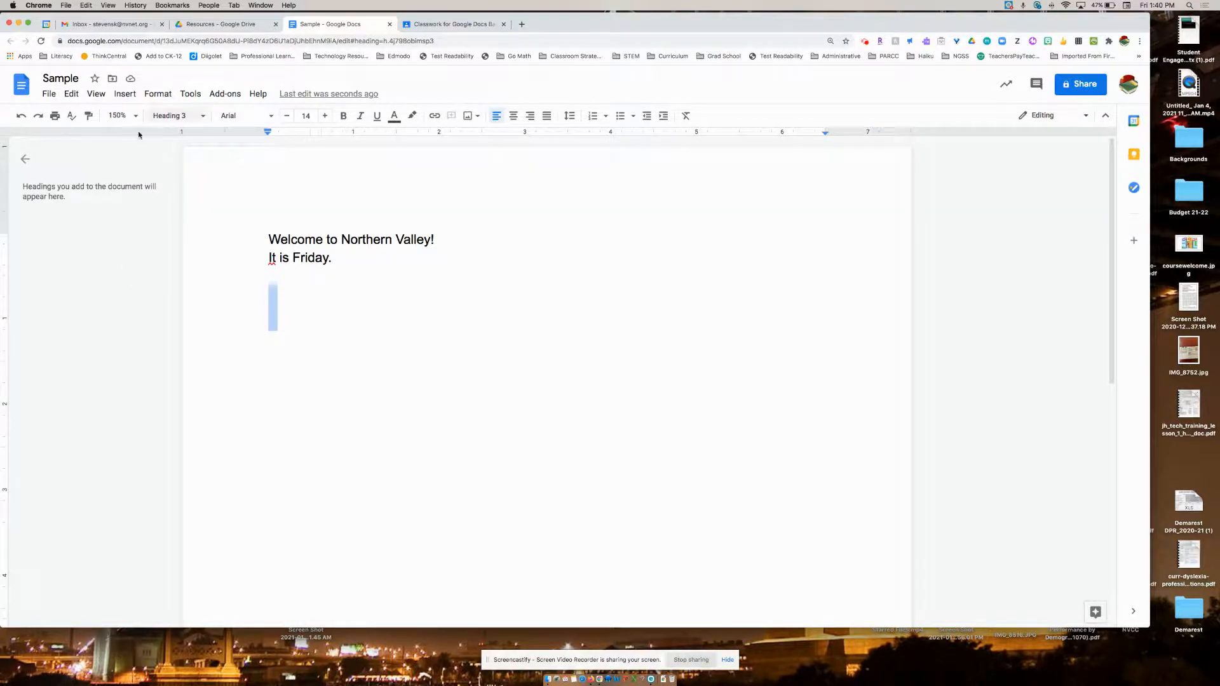
{"action": "left_click", "coordinate": [120, 116]}
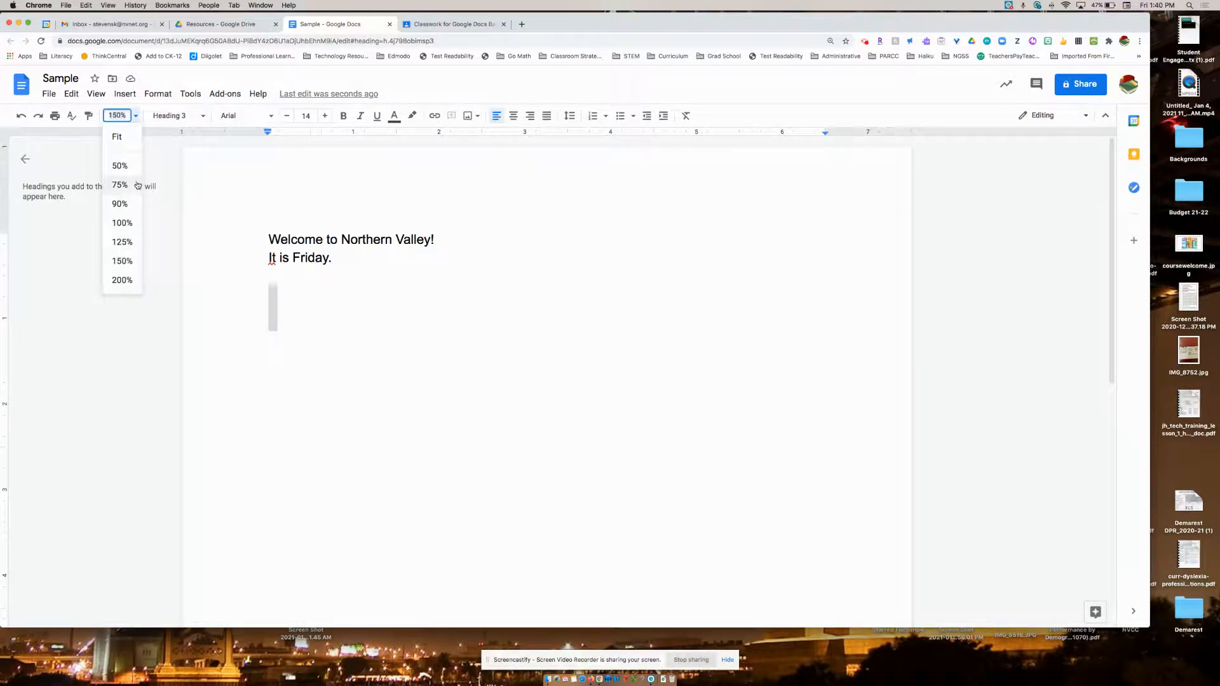
{"action": "left_click", "coordinate": [137, 184]}
{"action": "left_click", "coordinate": [131, 120]}
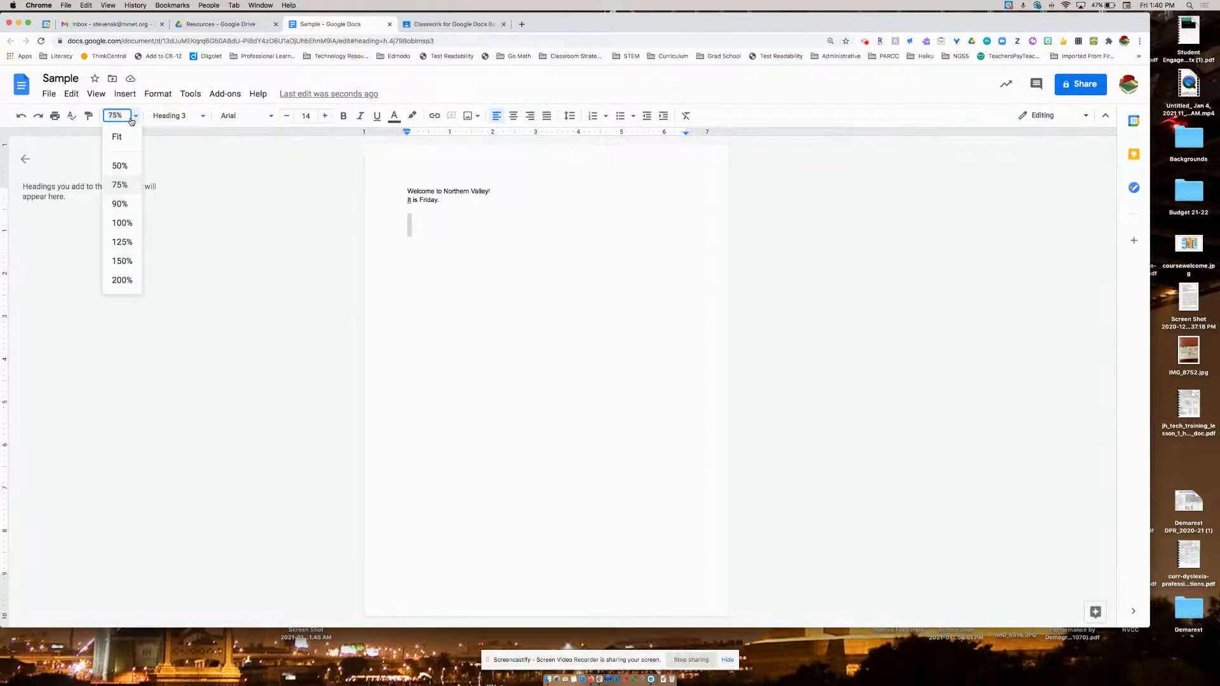
{"action": "left_click", "coordinate": [132, 225]}
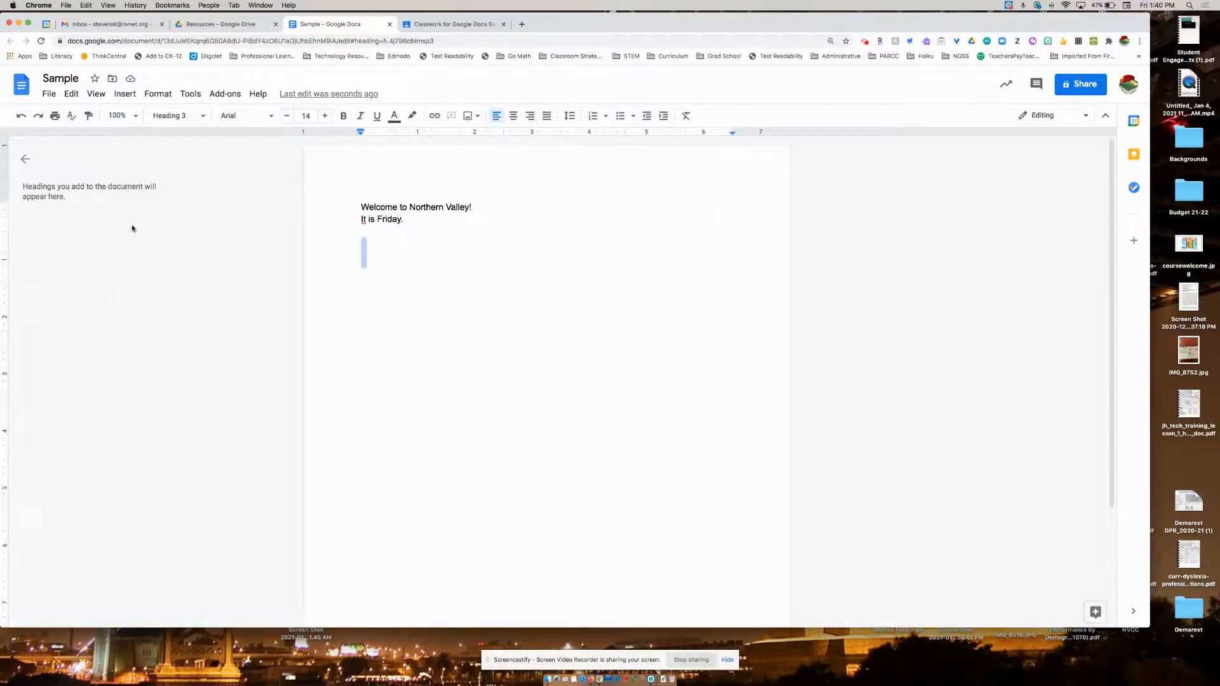
Step: Add the line "Hi how are you?" below "It is Friday." and start a new line after it
{"action": "left_click", "coordinate": [275, 237]}
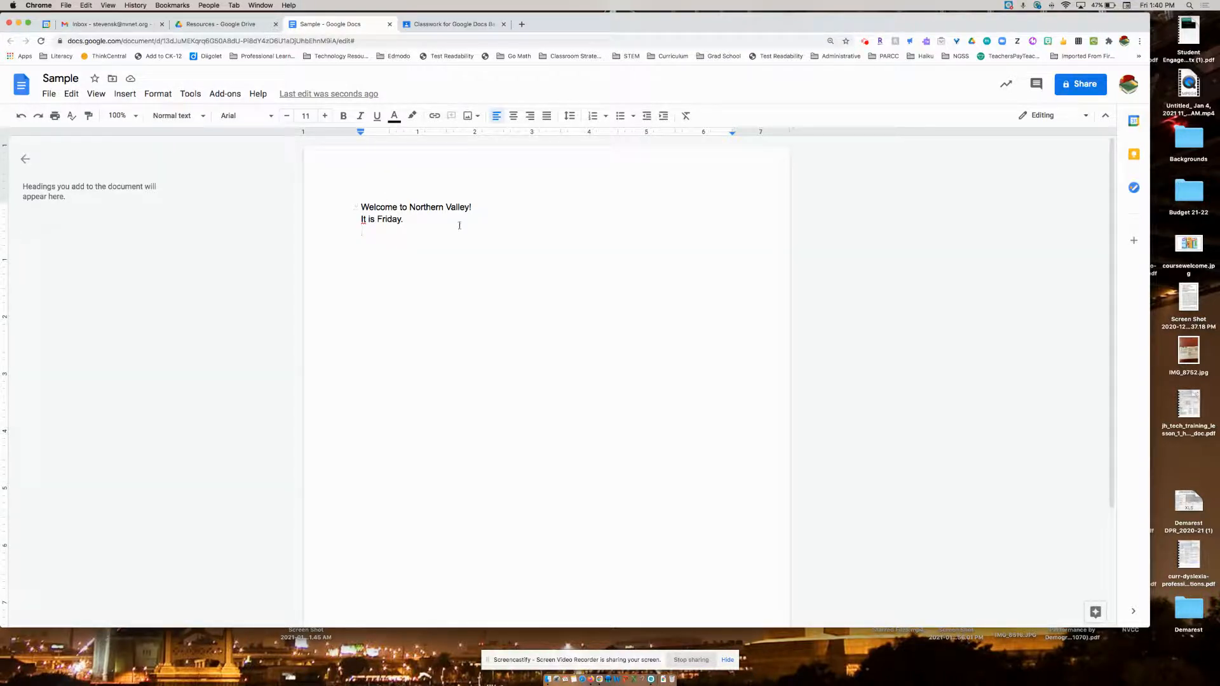
{"action": "type", "text": "Hi how are you?"}
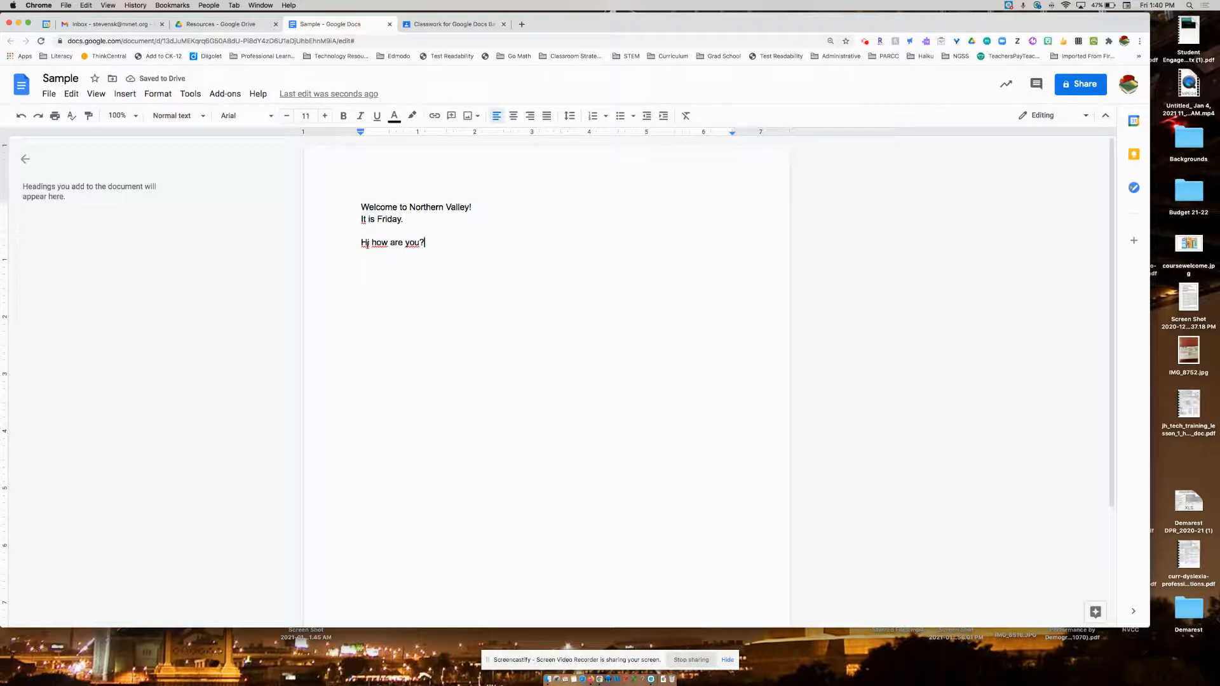
{"action": "key", "text": "Return"}
Step: Add the line "History" in the Title style below "Hi how are you?"
{"action": "left_click", "coordinate": [172, 116]}
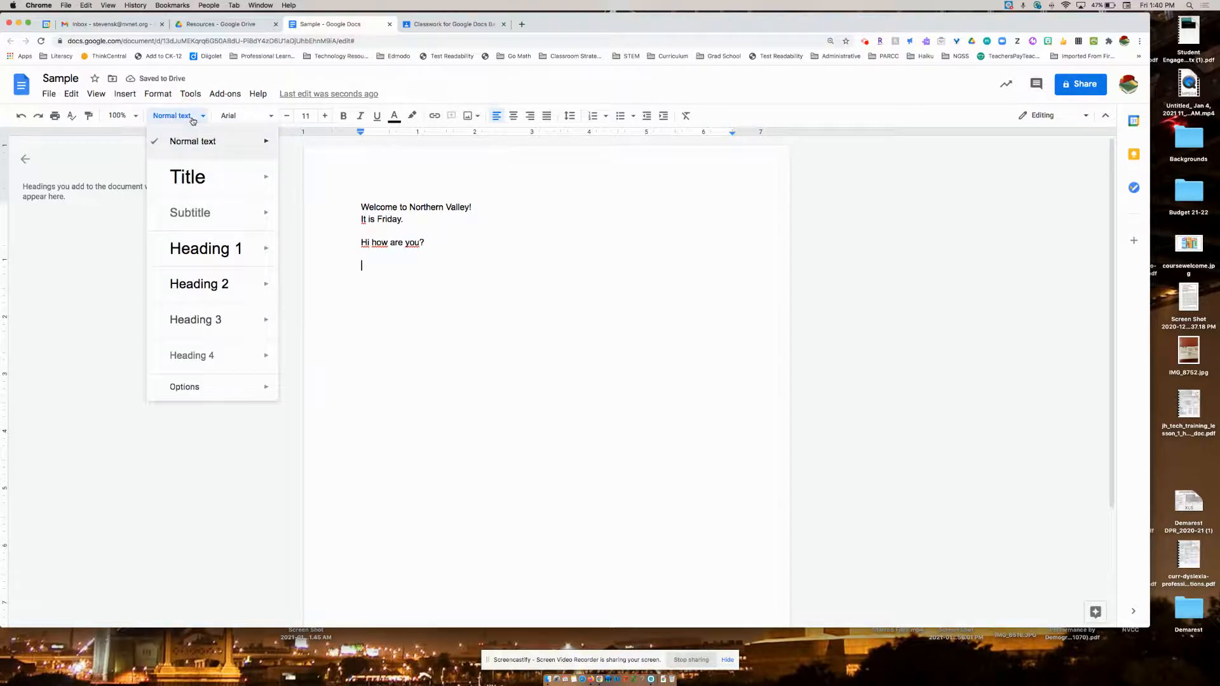
{"action": "left_click", "coordinate": [201, 180]}
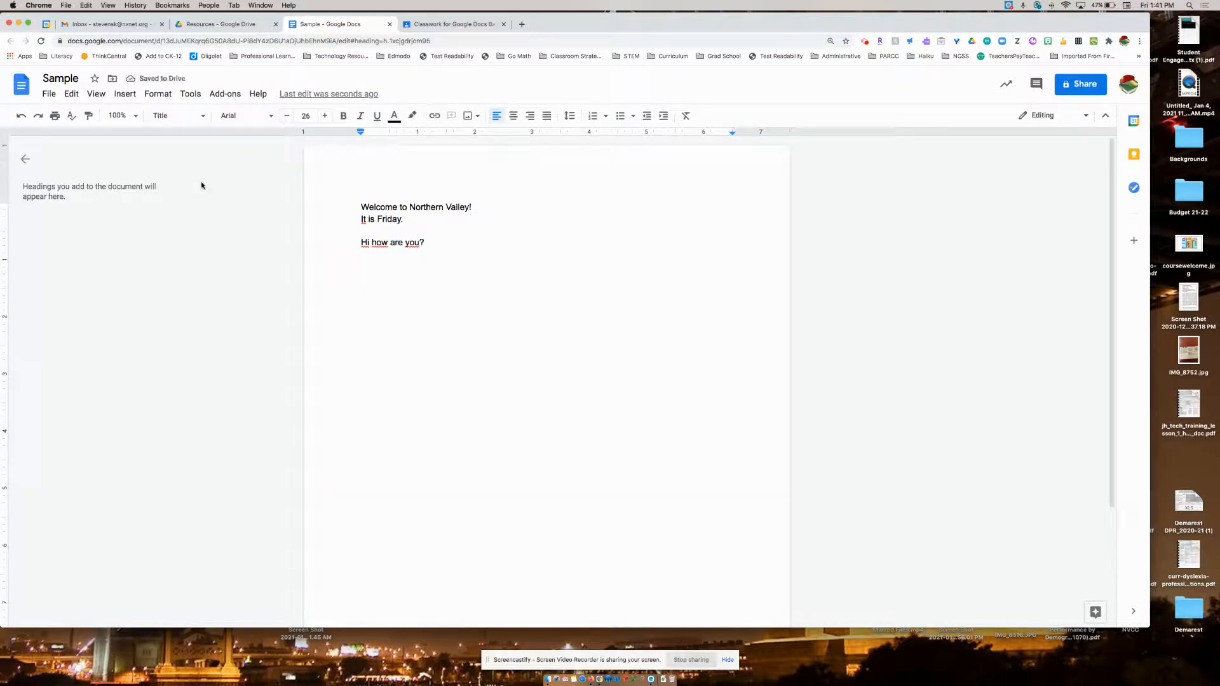
{"action": "type", "text": "History"}
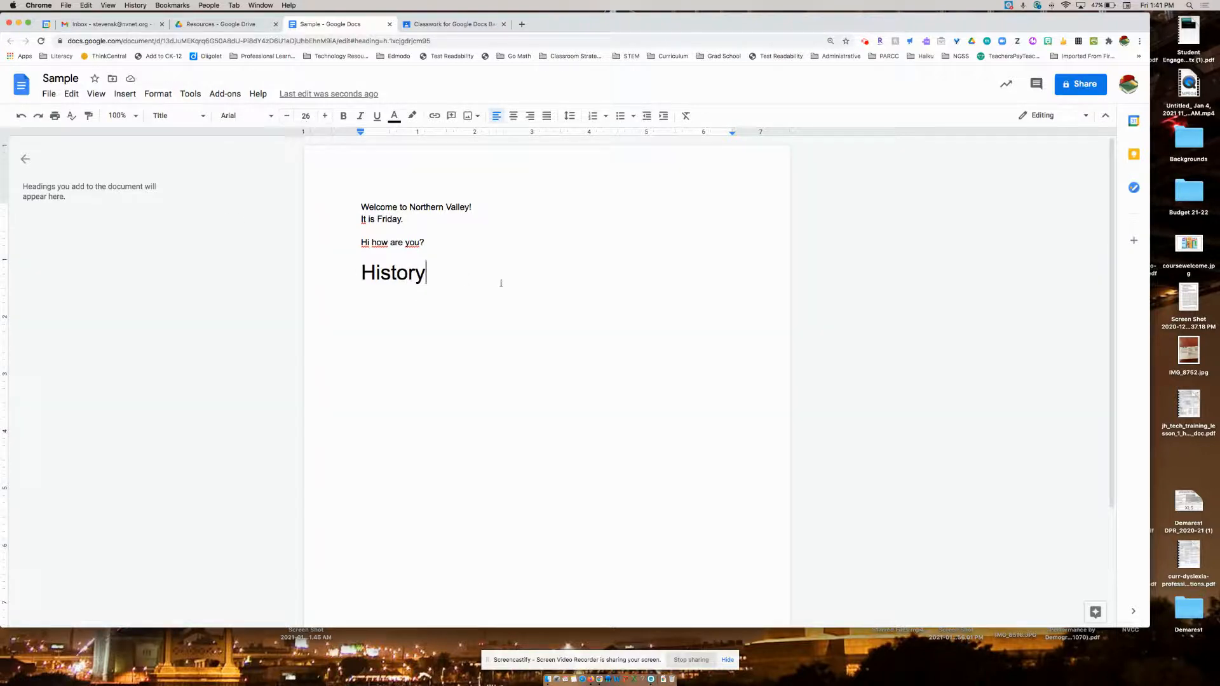
{"action": "key", "text": "Return"}
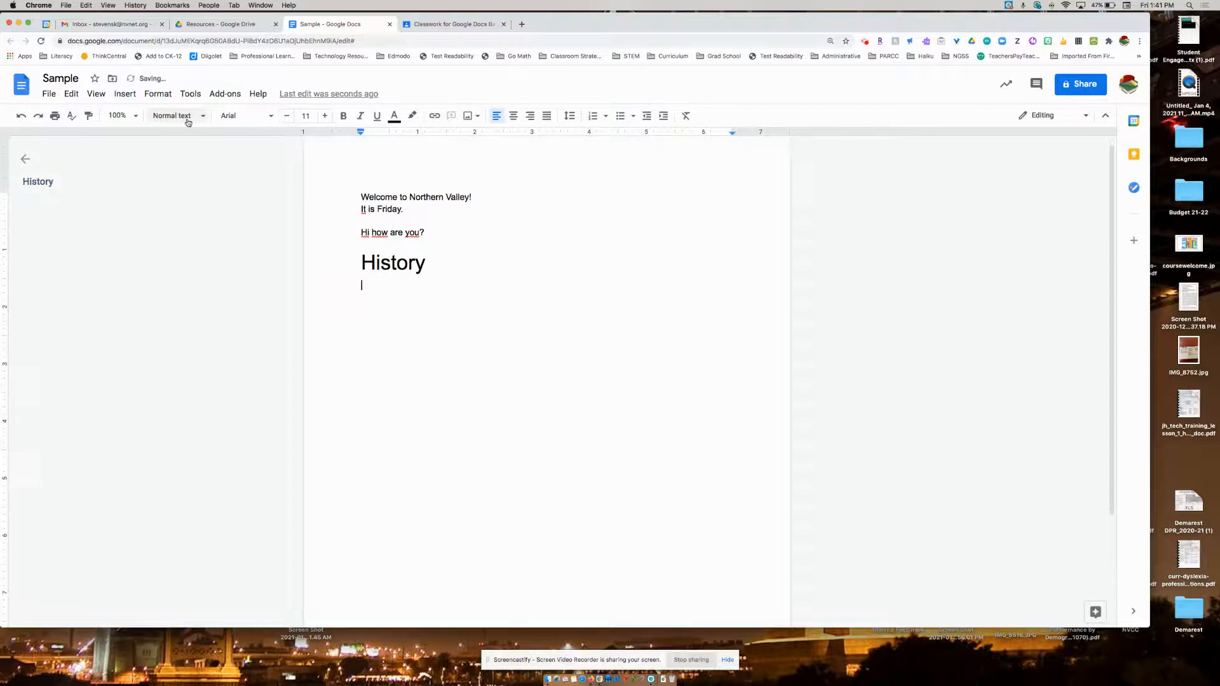
Step: Add the line "Social Studies" in the Subtitle style below the History title
{"action": "left_click", "coordinate": [185, 117]}
{"action": "left_click", "coordinate": [193, 221]}
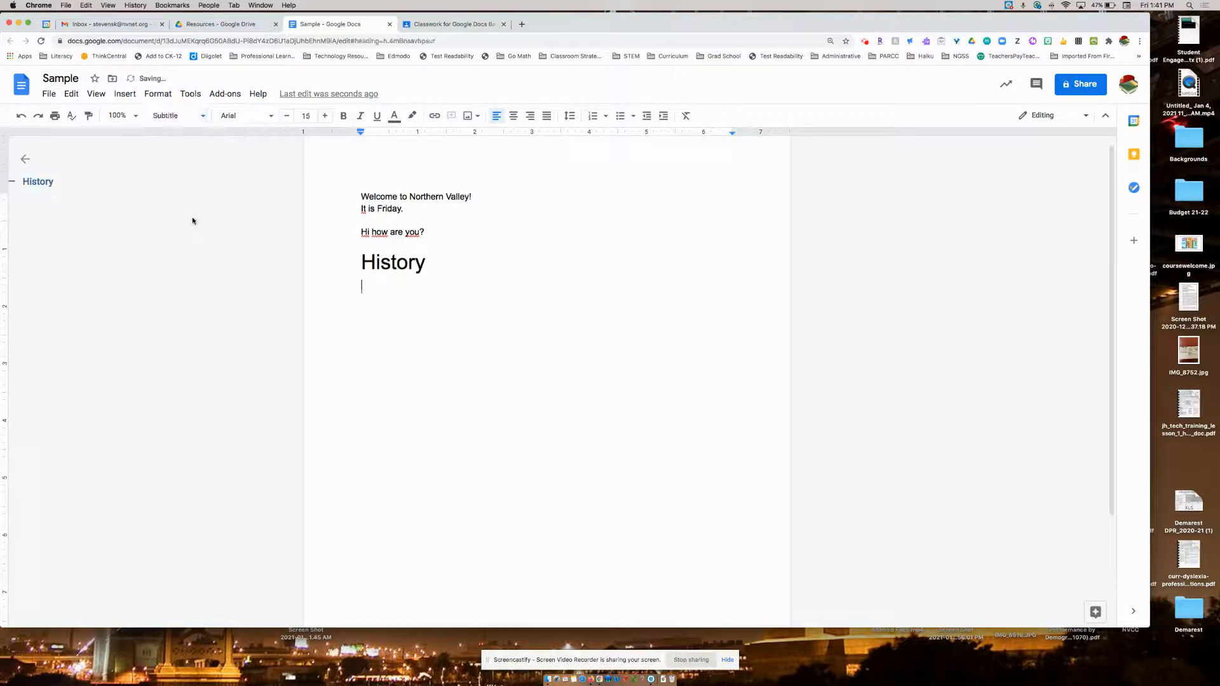
{"action": "type", "text": "S"}
{"action": "key", "text": "BackSpace"}
{"action": "type", "text": "Social Studies"}
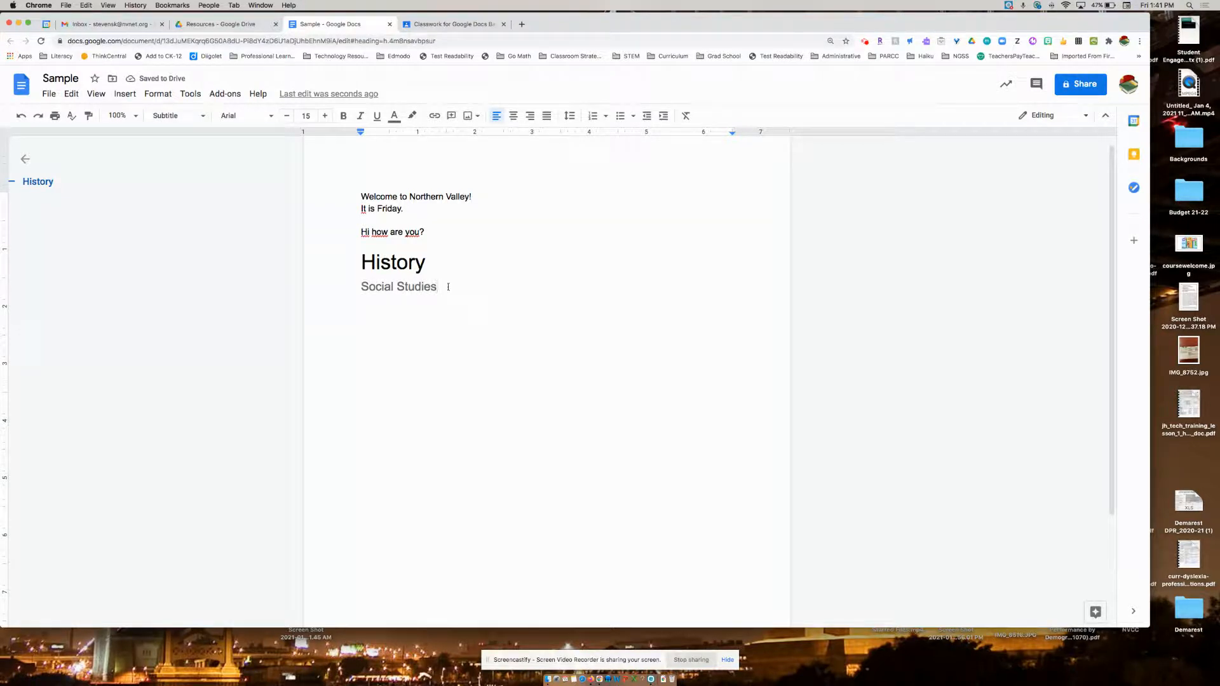
{"action": "key", "text": "Return"}
Step: Add the line "English" in the Heading 1 style below Social Studies
{"action": "left_click", "coordinate": [164, 111]}
{"action": "left_click", "coordinate": [197, 251]}
{"action": "type", "text": "English"}
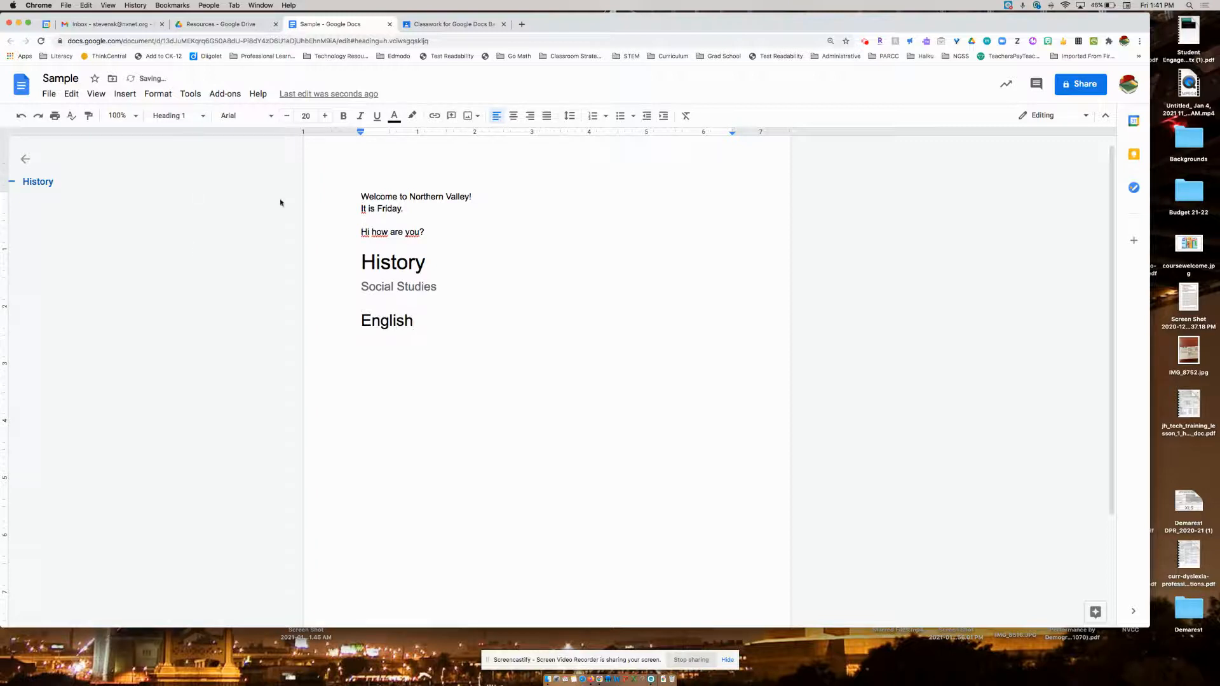
{"action": "key", "text": "Return"}
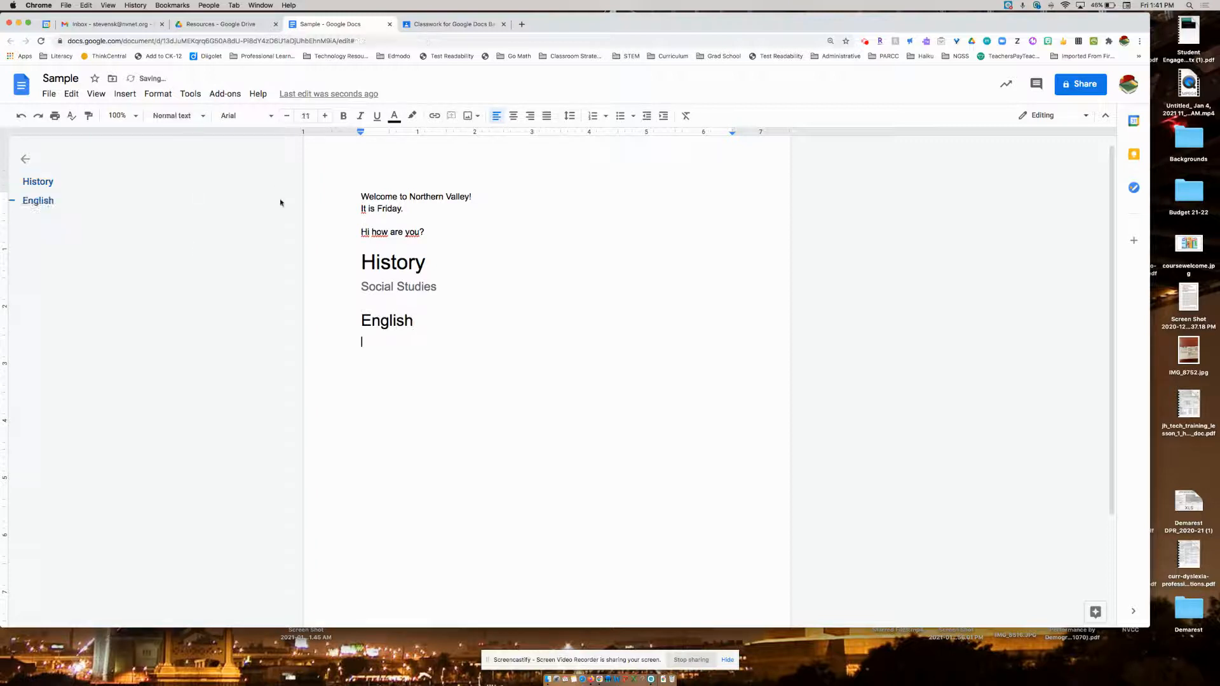
Step: Add the line "Art" in the Heading 2 style below the English heading
{"action": "left_click", "coordinate": [186, 122]}
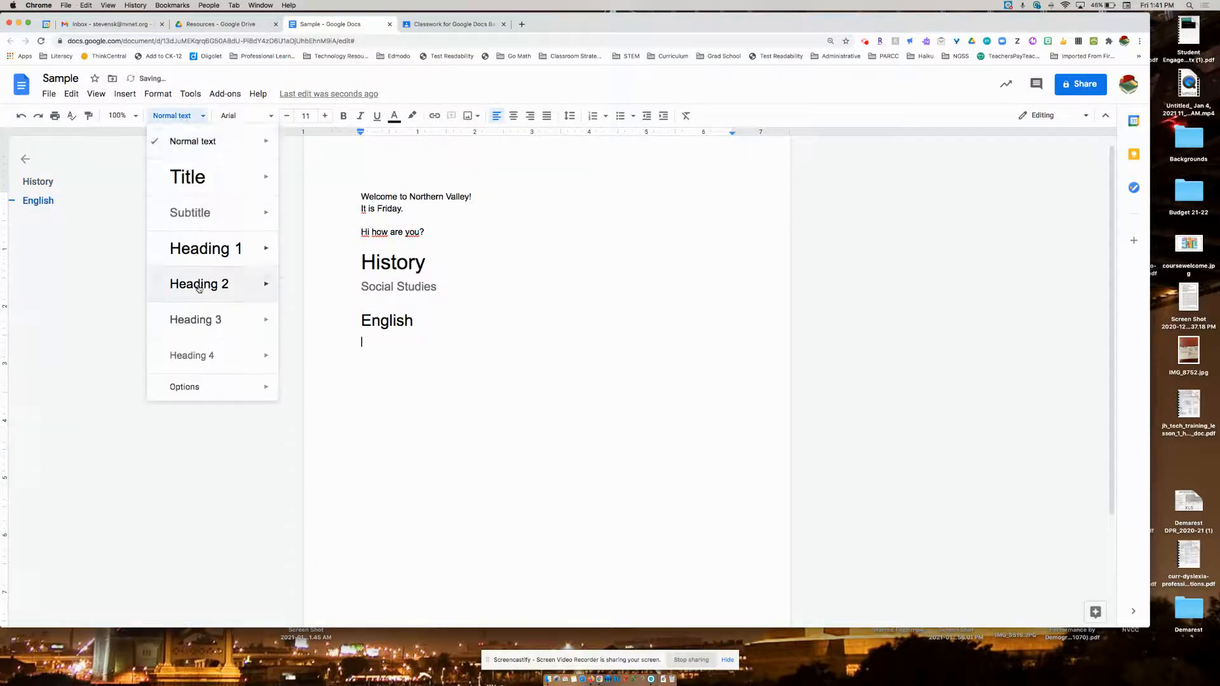
{"action": "left_click", "coordinate": [233, 284]}
{"action": "type", "text": "Art"}
{"action": "key", "text": "Return"}
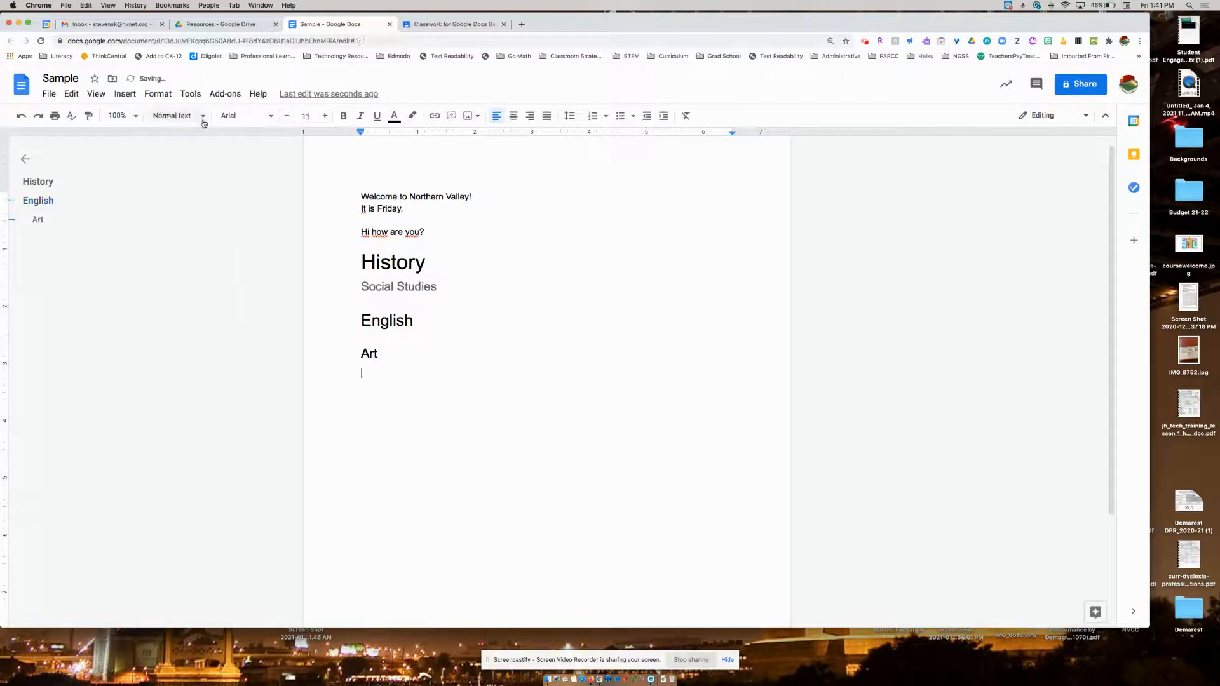
Step: Add the line "Health" in the Heading 3 style below the Art heading
{"action": "left_click", "coordinate": [172, 115]}
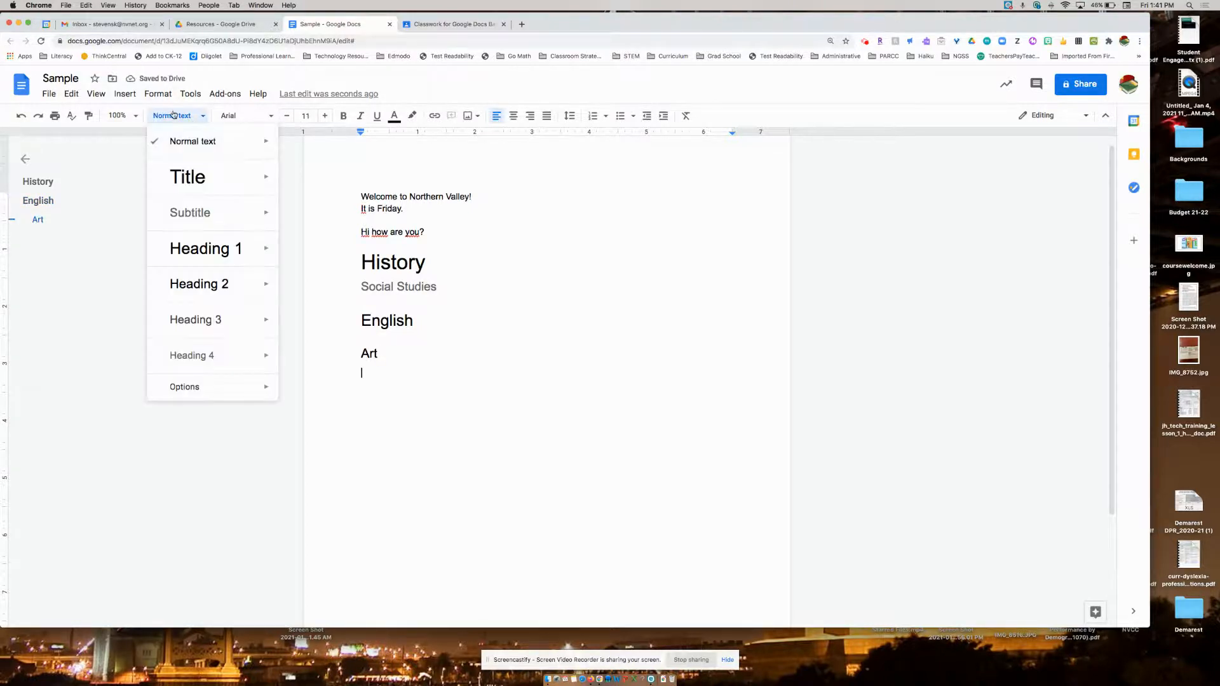
{"action": "left_click", "coordinate": [222, 319]}
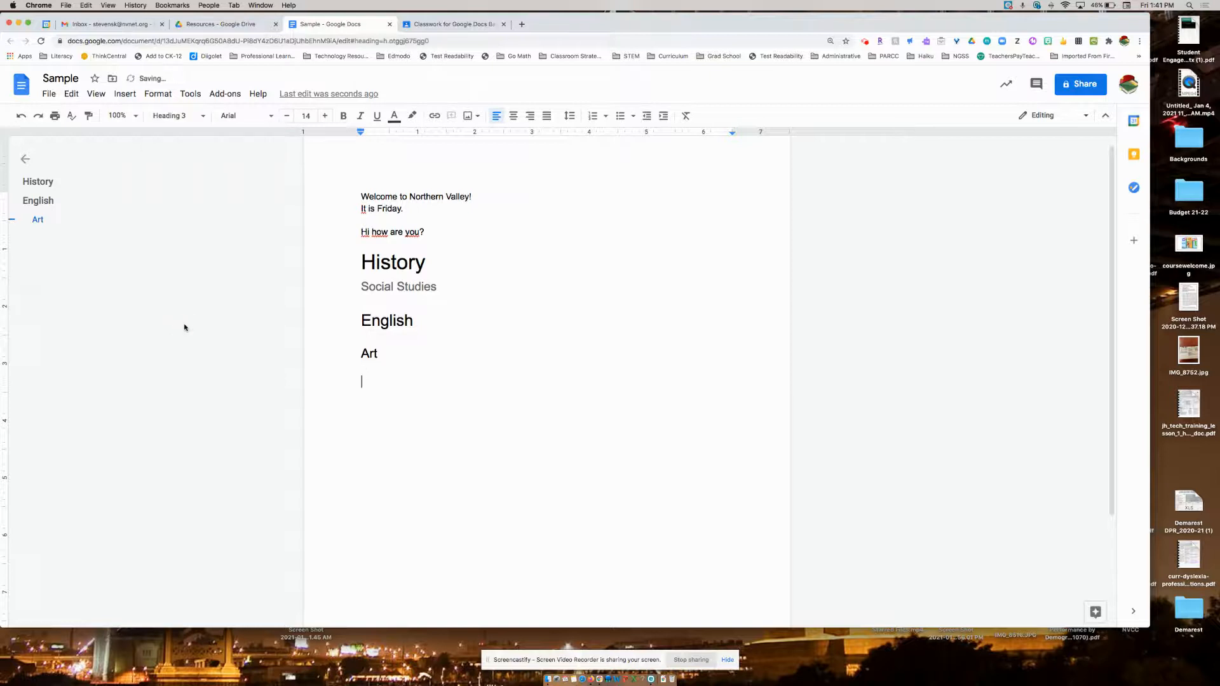
{"action": "type", "text": "Health"}
Step: Switch the Health line to Heading 4 and return it to the Heading 3 style
{"action": "left_click", "coordinate": [170, 117]}
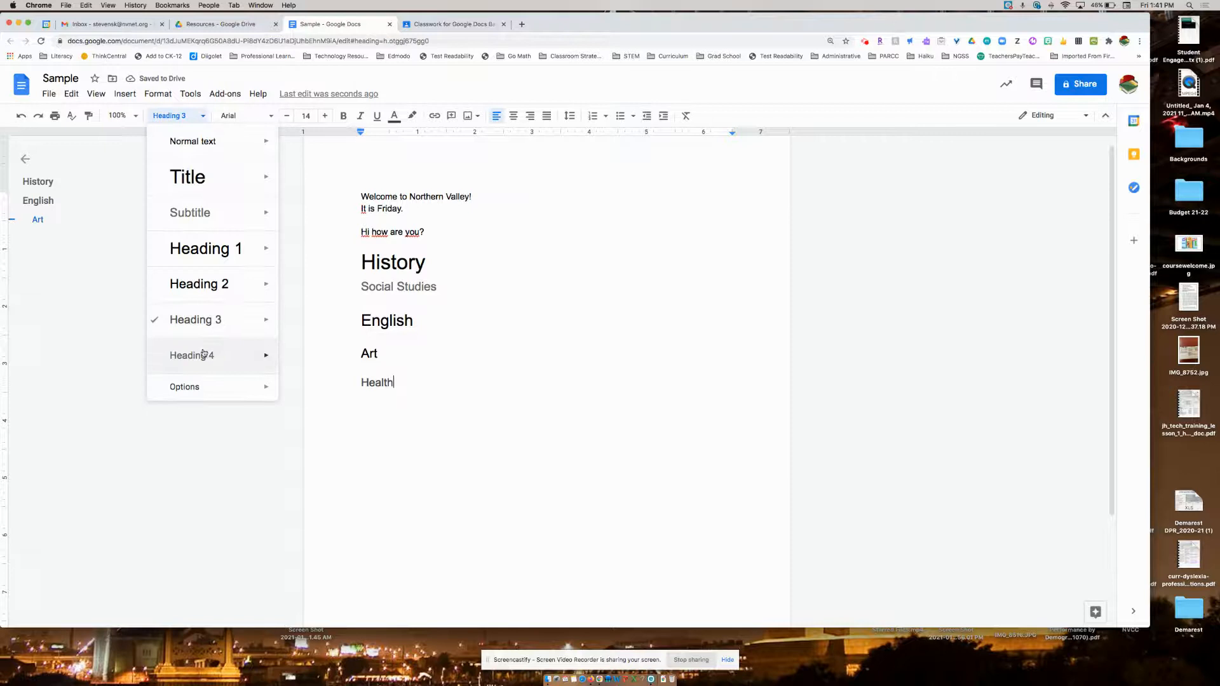
{"action": "left_click", "coordinate": [204, 353]}
{"action": "left_click", "coordinate": [382, 370]}
{"action": "left_click", "coordinate": [397, 381]}
{"action": "double_click", "coordinate": [383, 379]}
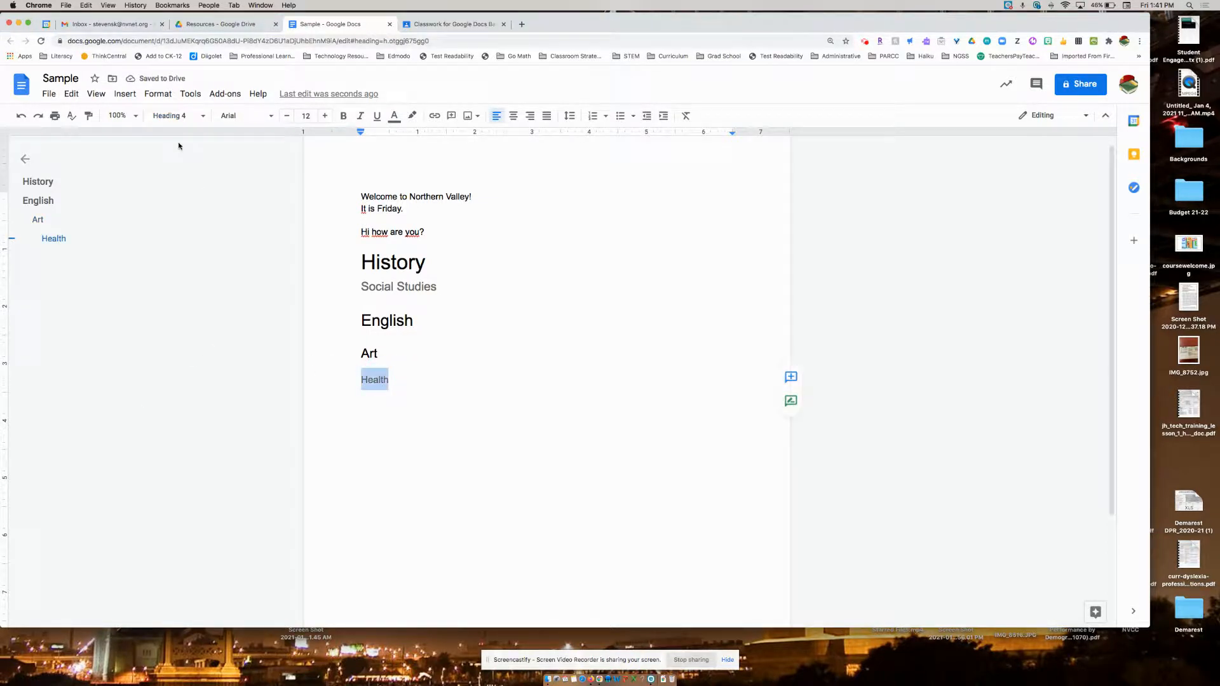
{"action": "left_click", "coordinate": [188, 116]}
{"action": "left_click", "coordinate": [207, 319]}
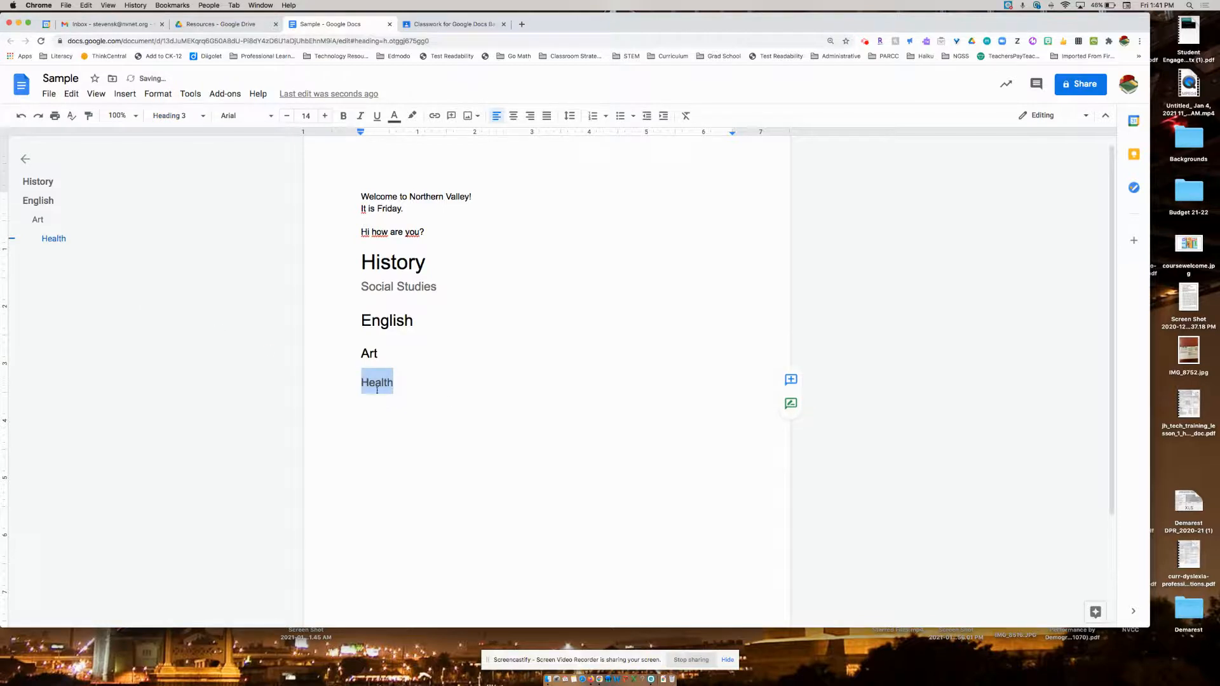
Step: Start a new line below Health and write "English" in the Pacifico font
{"action": "left_click", "coordinate": [428, 383]}
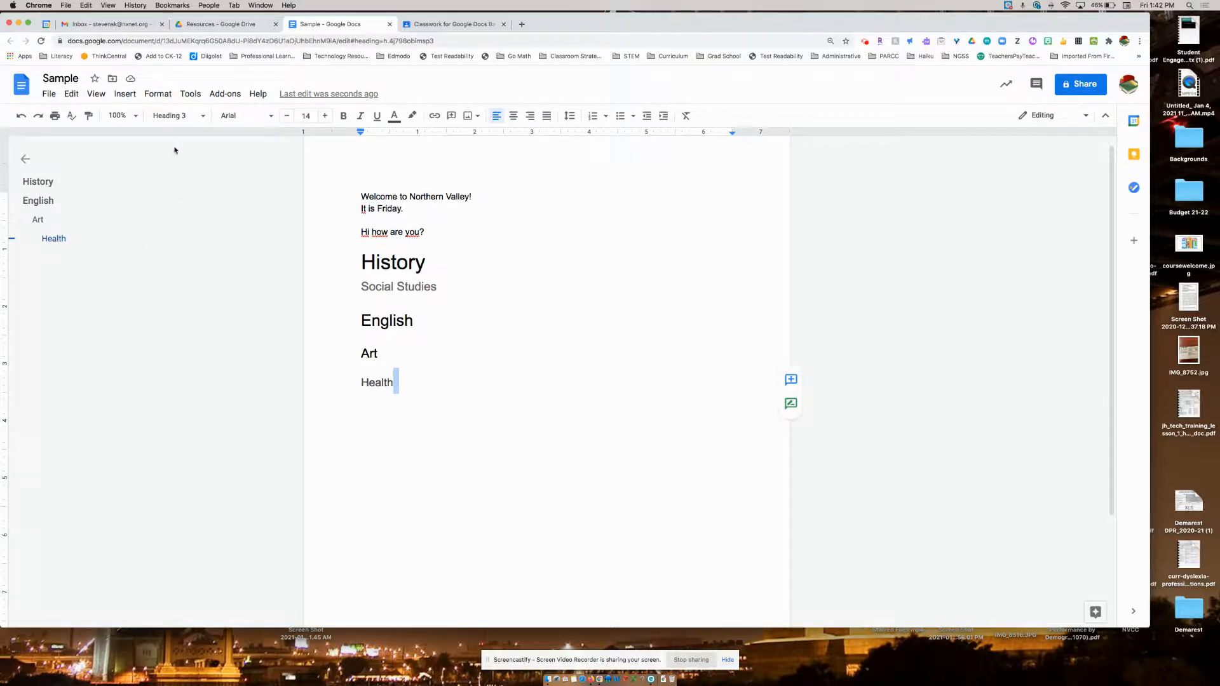
{"action": "key", "text": "Return"}
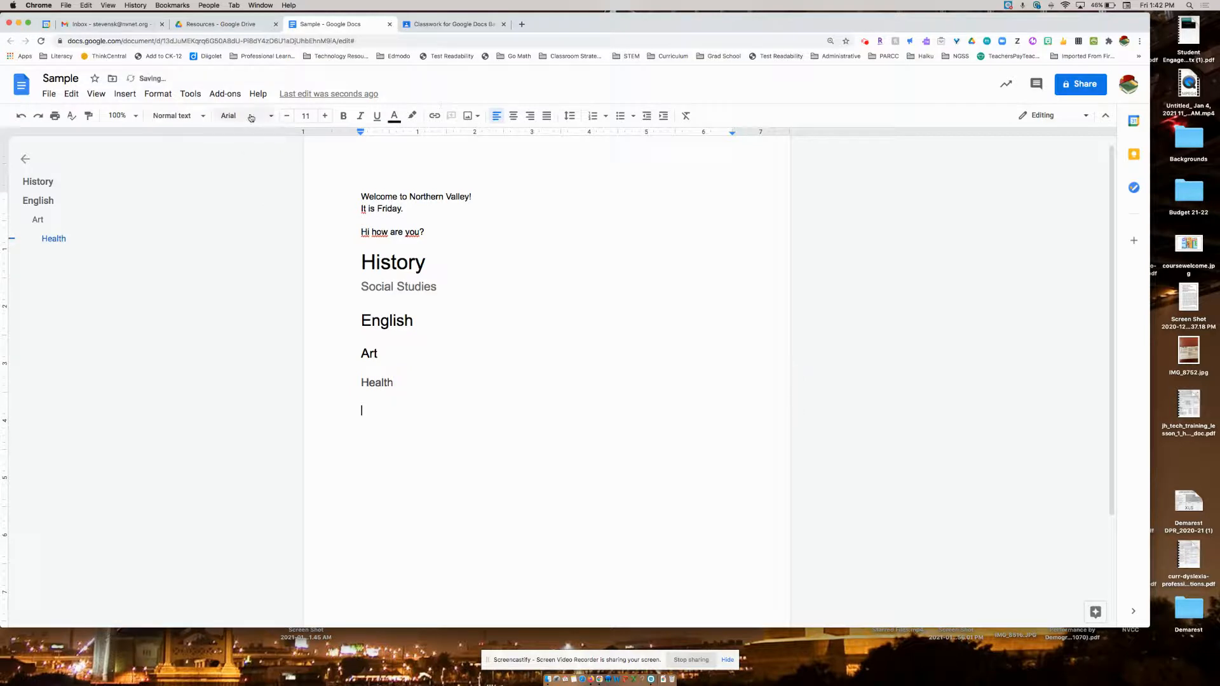
{"action": "left_click", "coordinate": [261, 116]}
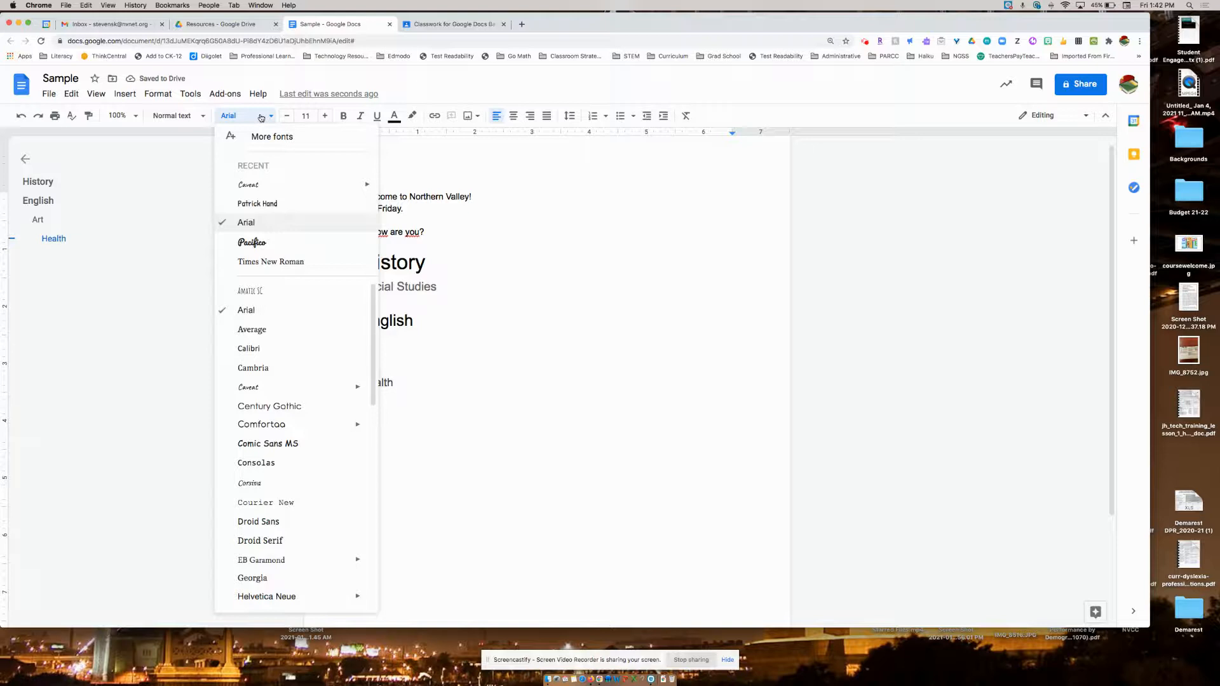
{"action": "scroll", "coordinate": [245, 349], "scroll_direction": "down", "scroll_amount": 5}
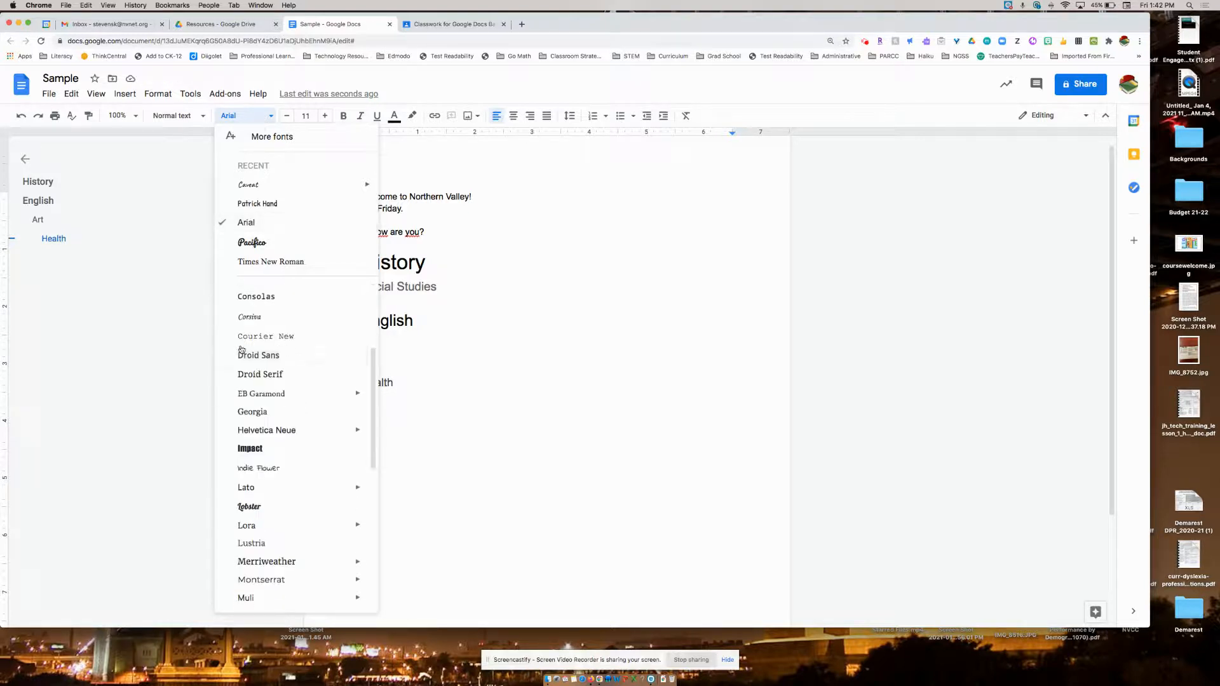
{"action": "scroll", "coordinate": [242, 349], "scroll_direction": "down", "scroll_amount": 2}
{"action": "left_click", "coordinate": [263, 356]}
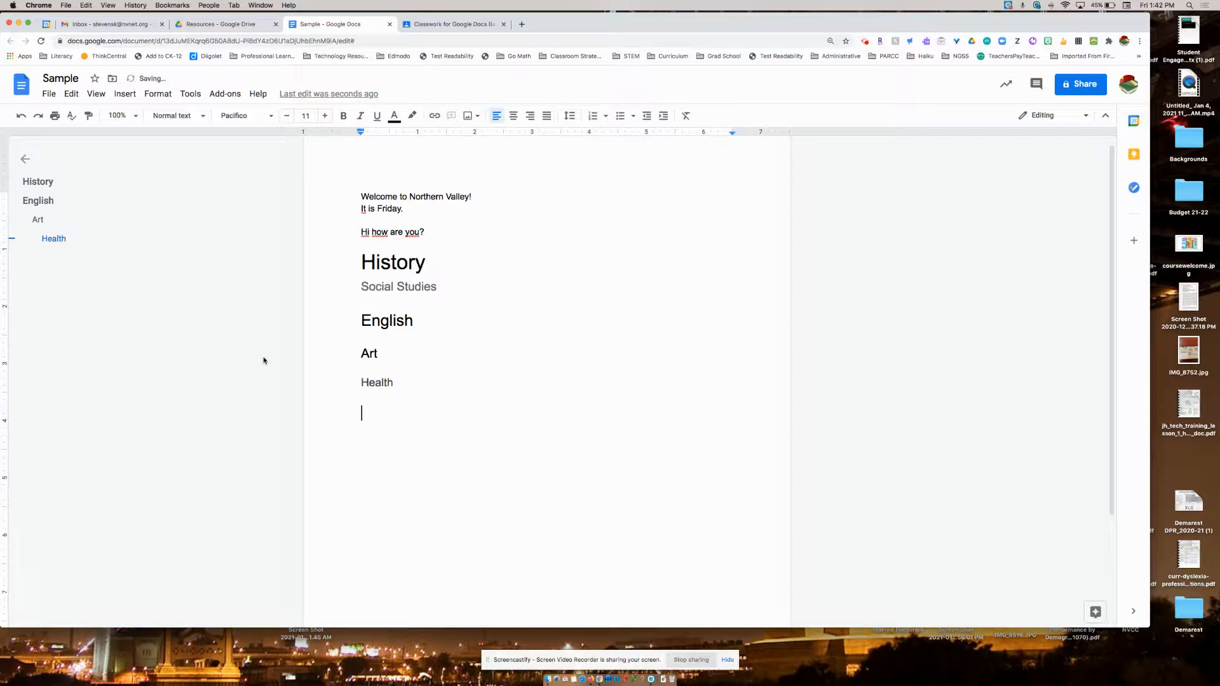
{"action": "type", "text": "English"}
Step: Change the font of the last English line to Corsiva
{"action": "left_click_drag", "start_coordinate": [356, 417], "coordinate": [417, 413]}
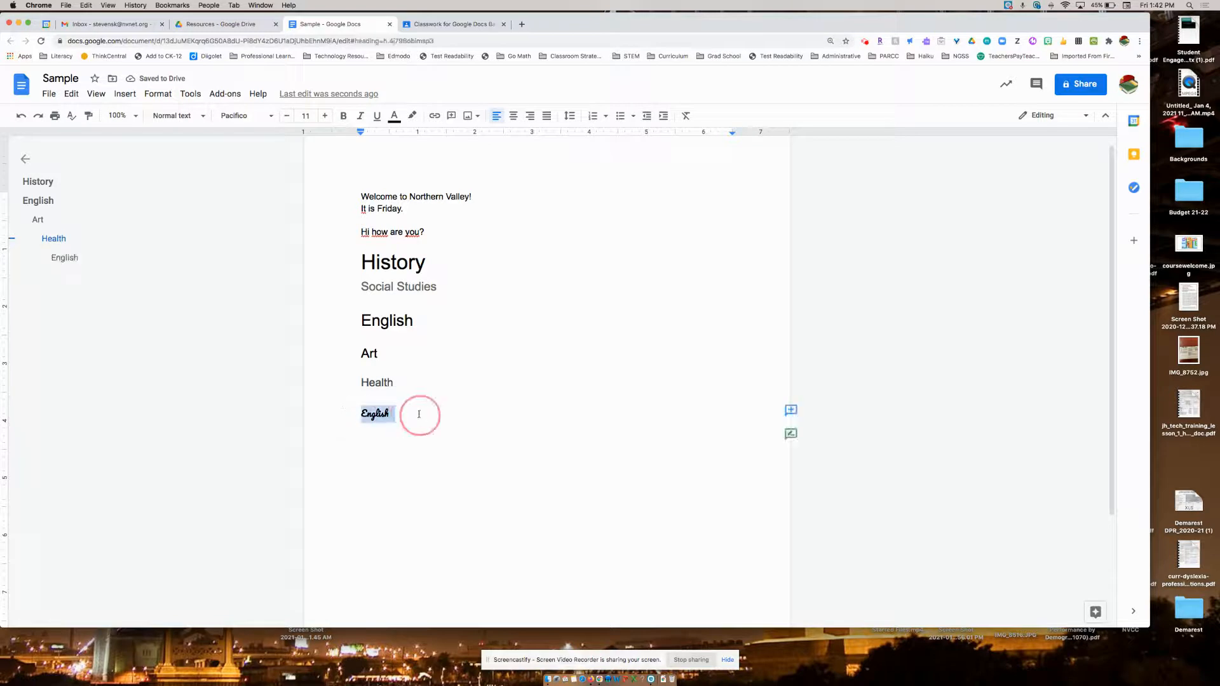
{"action": "left_click", "coordinate": [255, 116]}
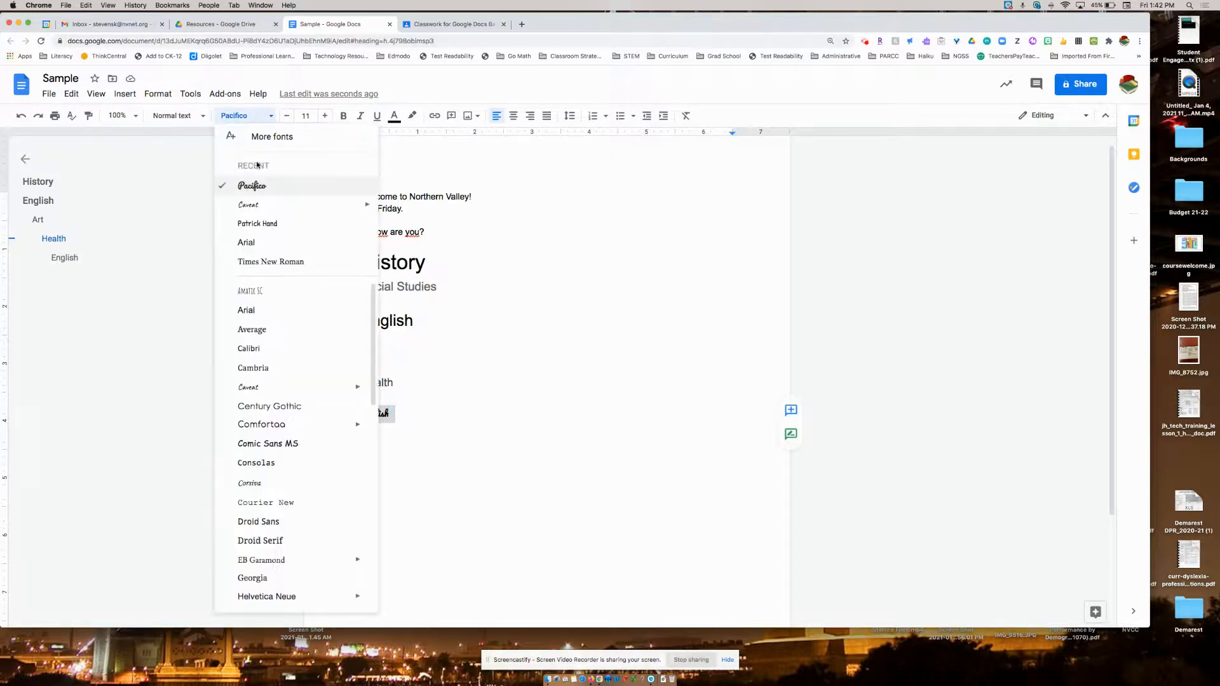
{"action": "left_click", "coordinate": [258, 484]}
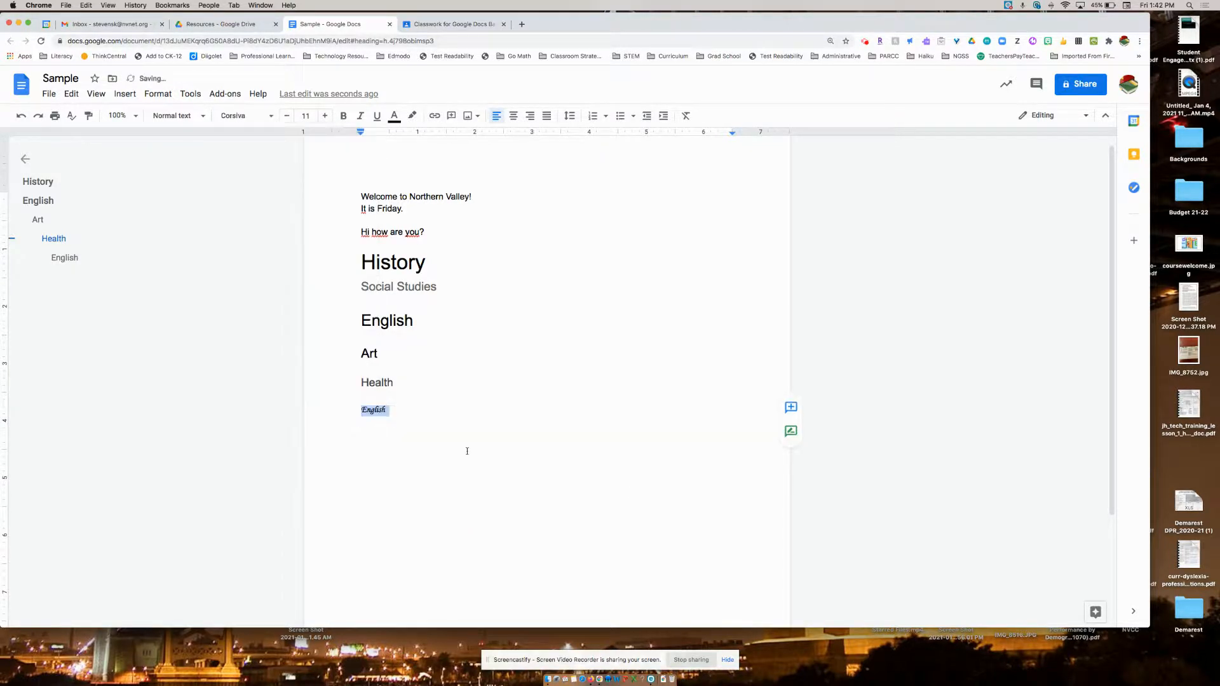
Step: Set the Corsiva English line to font size 16 and colour its text dark cyan
{"action": "left_click", "coordinate": [324, 116]}
{"action": "left_click", "coordinate": [325, 116]}
{"action": "left_click", "coordinate": [325, 116]}
{"action": "left_click", "coordinate": [324, 116]}
{"action": "left_click", "coordinate": [324, 117]}
{"action": "left_click", "coordinate": [324, 116]}
{"action": "left_click", "coordinate": [325, 116]}
{"action": "left_click", "coordinate": [288, 119]}
{"action": "left_click", "coordinate": [288, 119]}
{"action": "left_click", "coordinate": [288, 119]}
{"action": "left_click", "coordinate": [288, 119]}
{"action": "left_click", "coordinate": [289, 119]}
{"action": "left_click", "coordinate": [326, 119]}
{"action": "left_click", "coordinate": [325, 118]}
{"action": "left_click", "coordinate": [324, 118]}
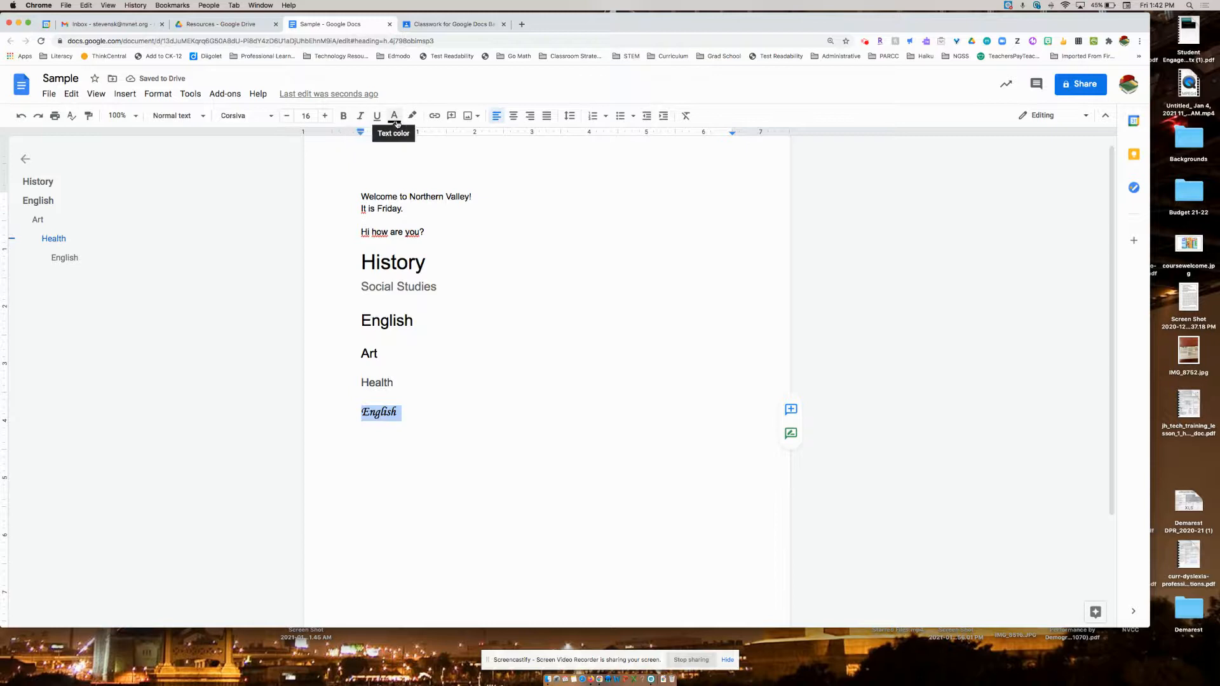
{"action": "left_click", "coordinate": [395, 117]}
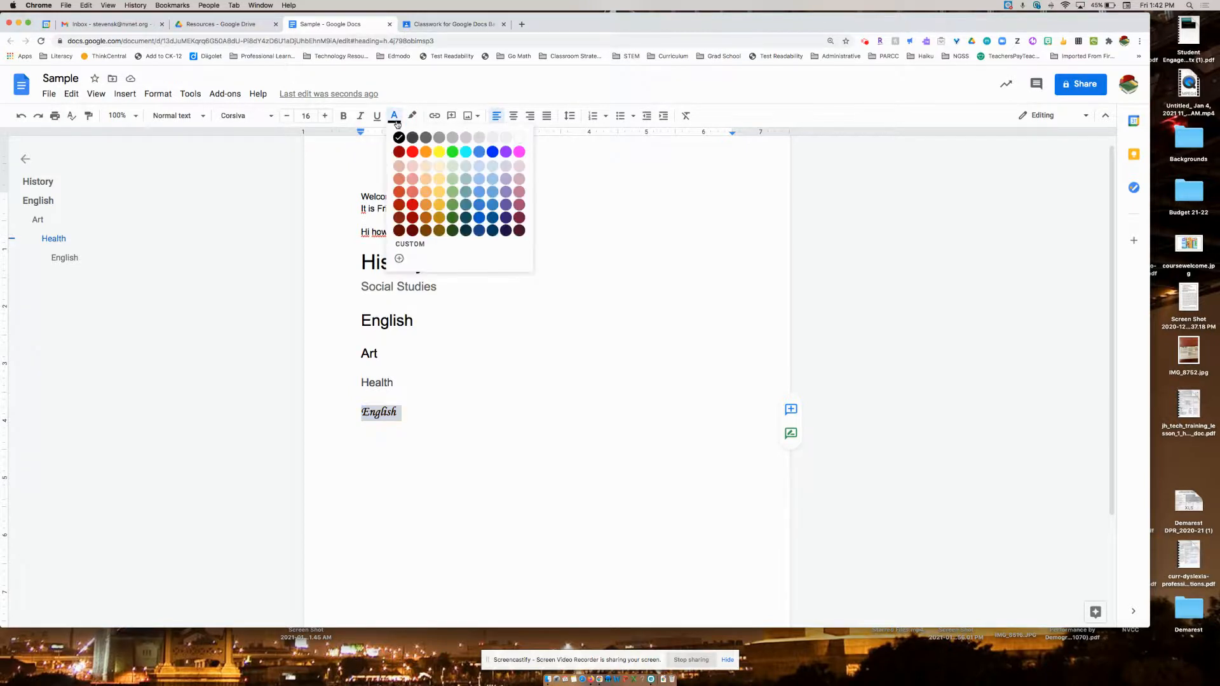
{"action": "left_click", "coordinate": [465, 204]}
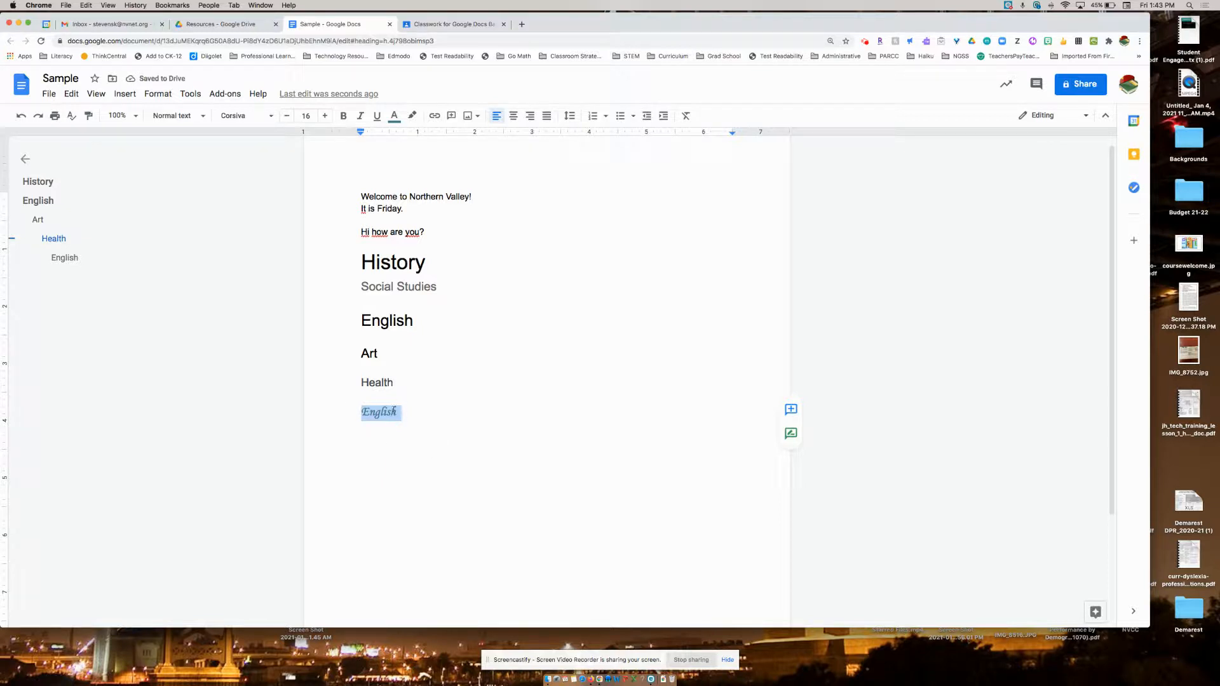
Step: Highlight the Corsiva English line in pale yellow
{"action": "left_click", "coordinate": [412, 116]}
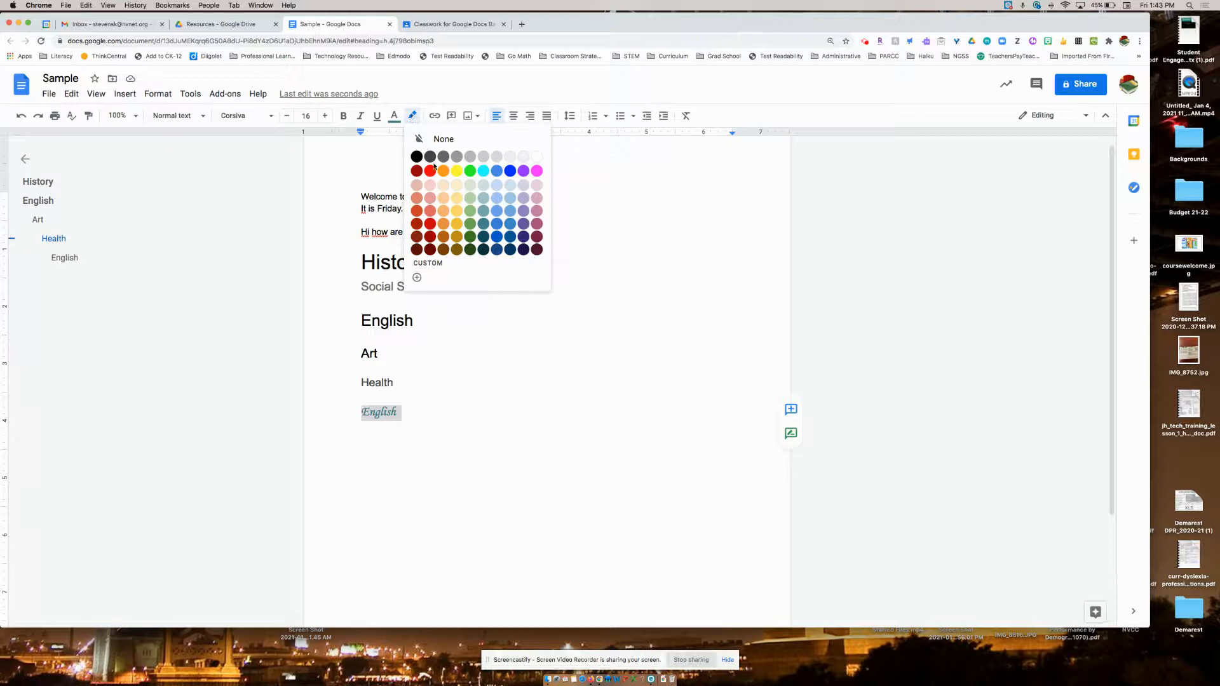
{"action": "left_click", "coordinate": [457, 184]}
{"action": "left_click", "coordinate": [421, 412]}
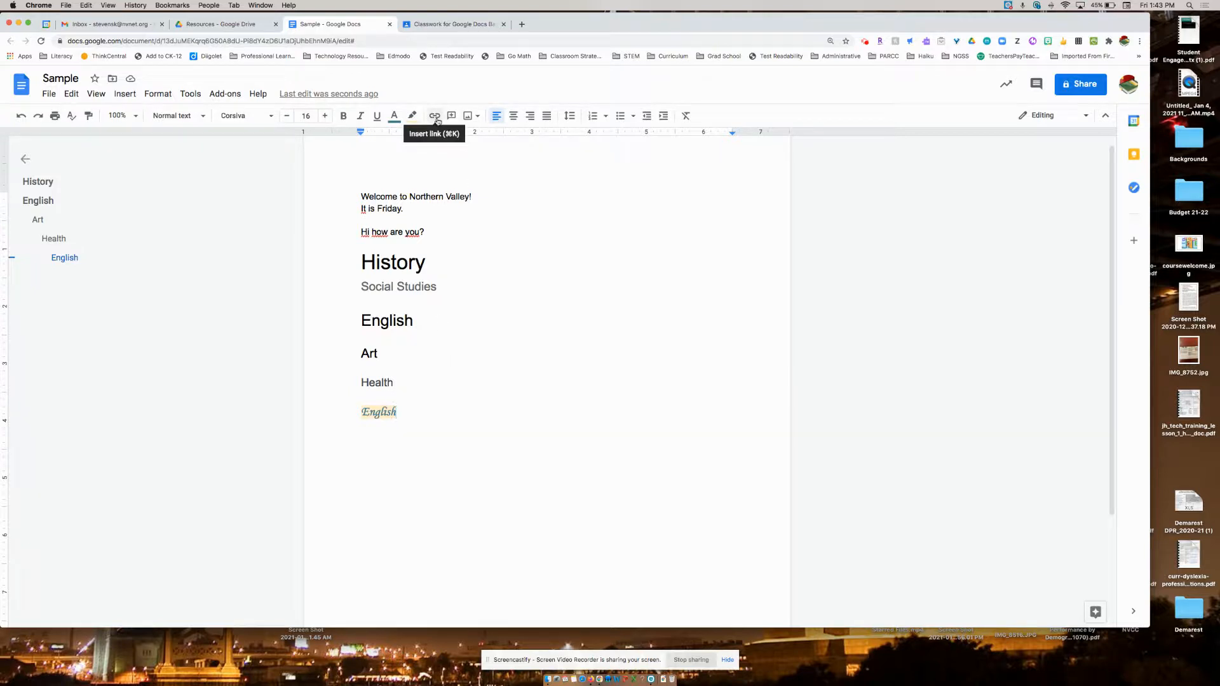
{"action": "double_click", "coordinate": [449, 265]}
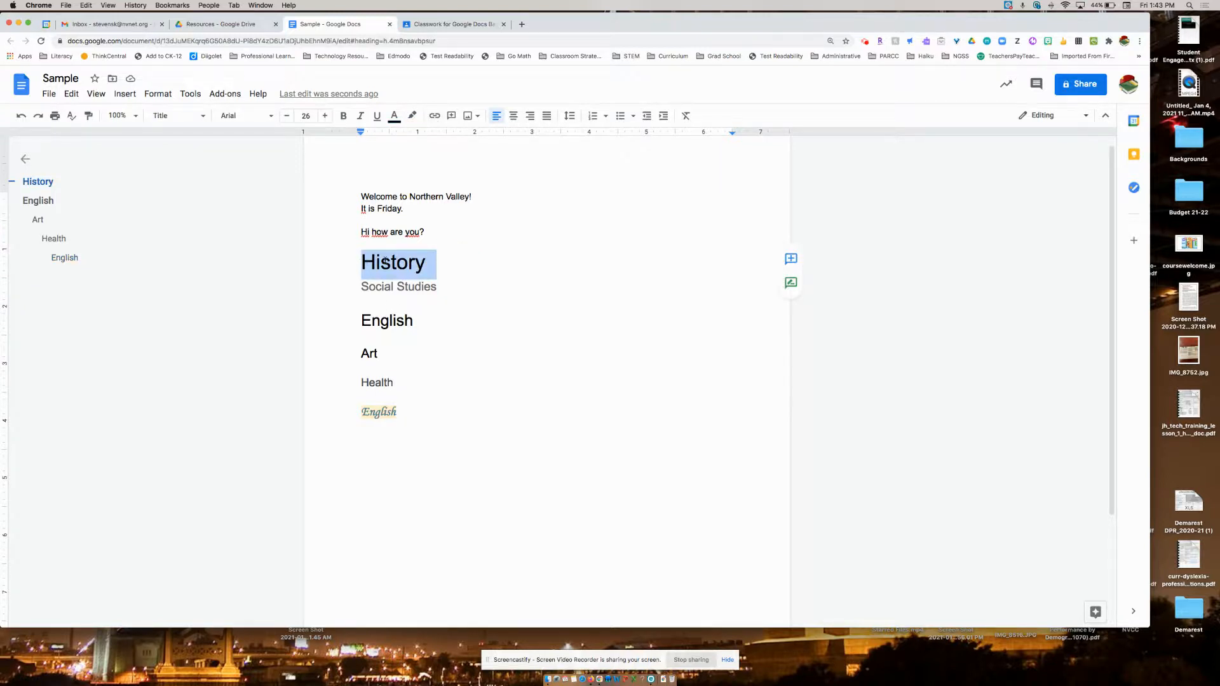
{"action": "left_click", "coordinate": [437, 115]}
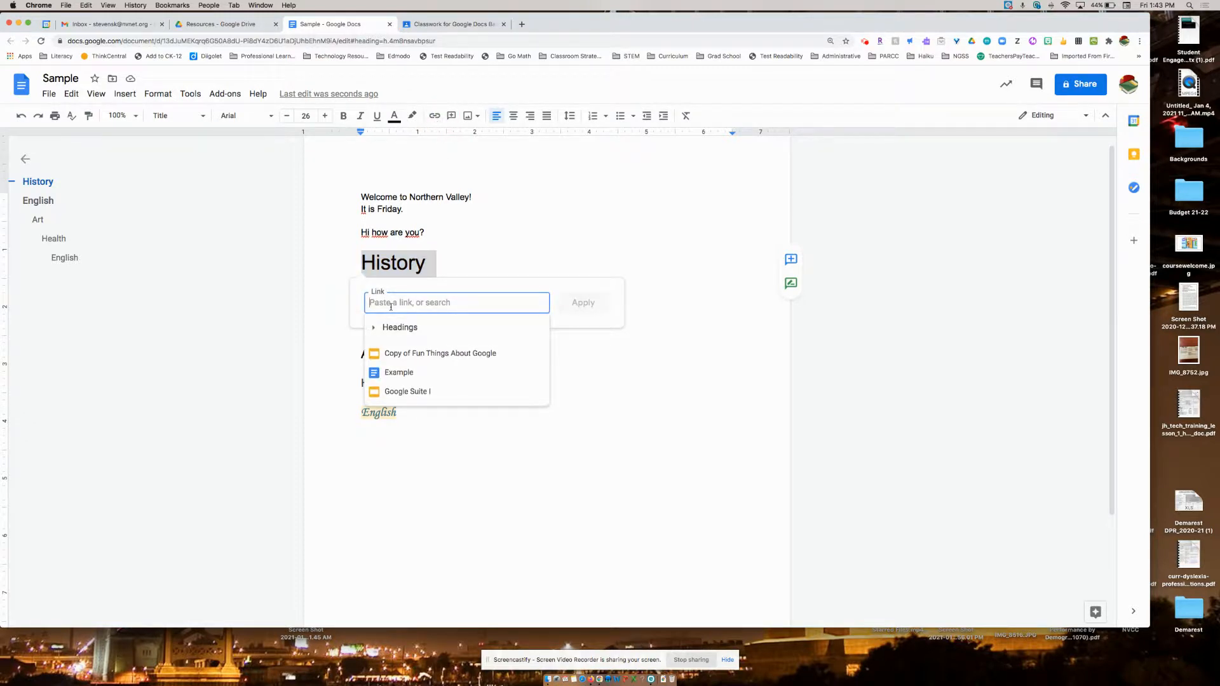
{"action": "type", "text": "http://"}
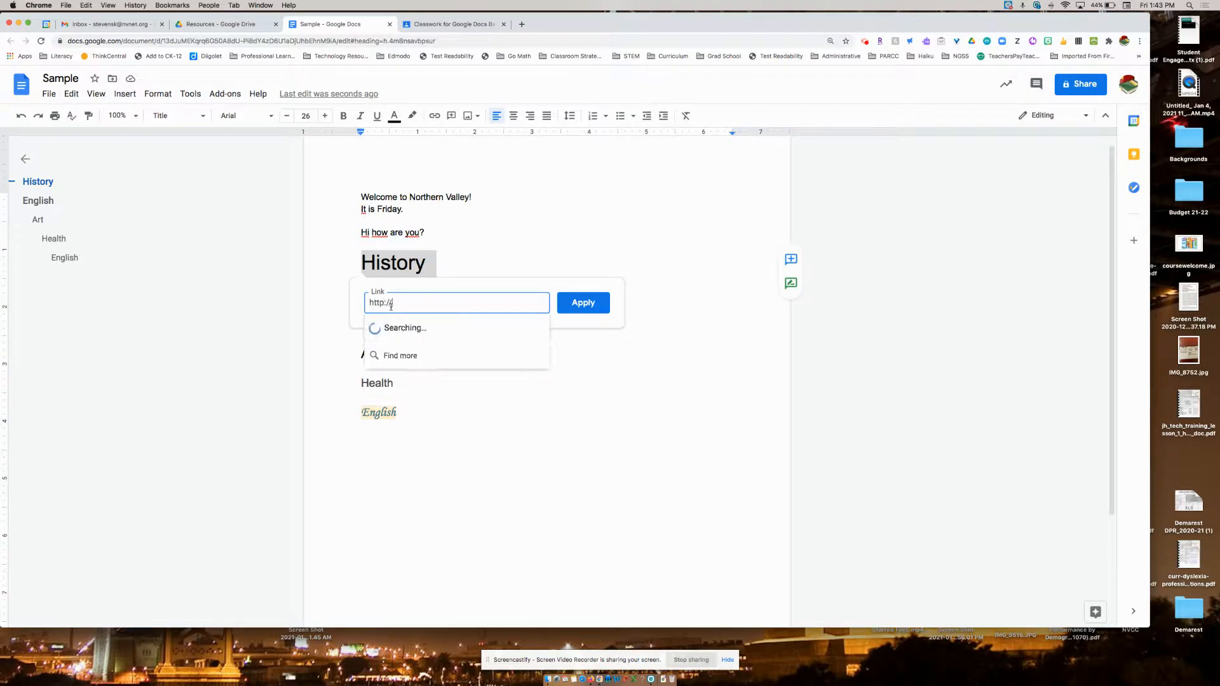
{"action": "type", "text": "www.google.com"}
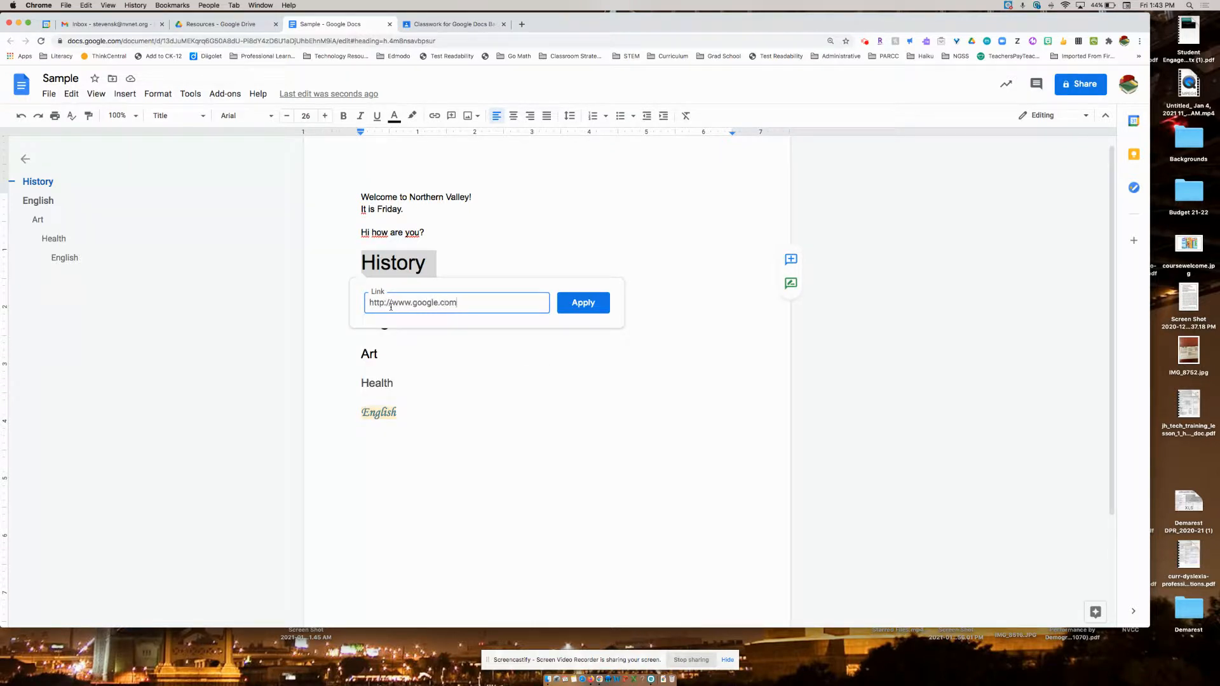
{"action": "left_click", "coordinate": [594, 313]}
Step: Post the comment "Don't forget to add the link!" at the end of the English heading below Social Studies
{"action": "left_click", "coordinate": [642, 327]}
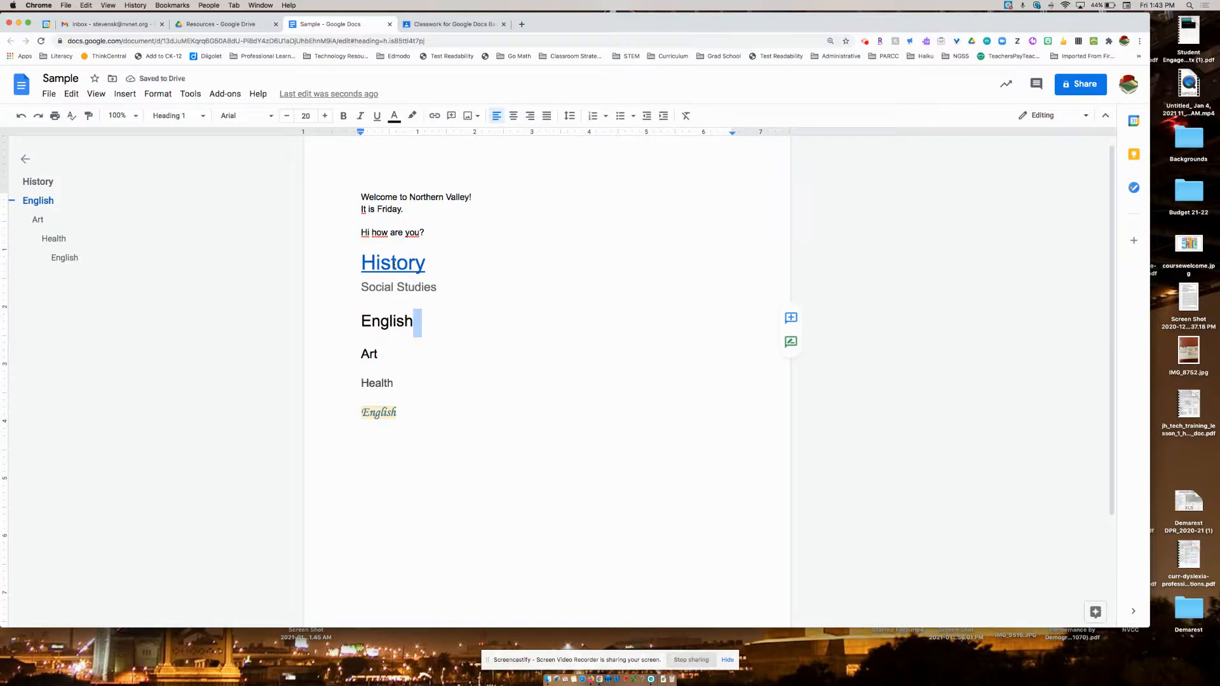
{"action": "left_click", "coordinate": [451, 115]}
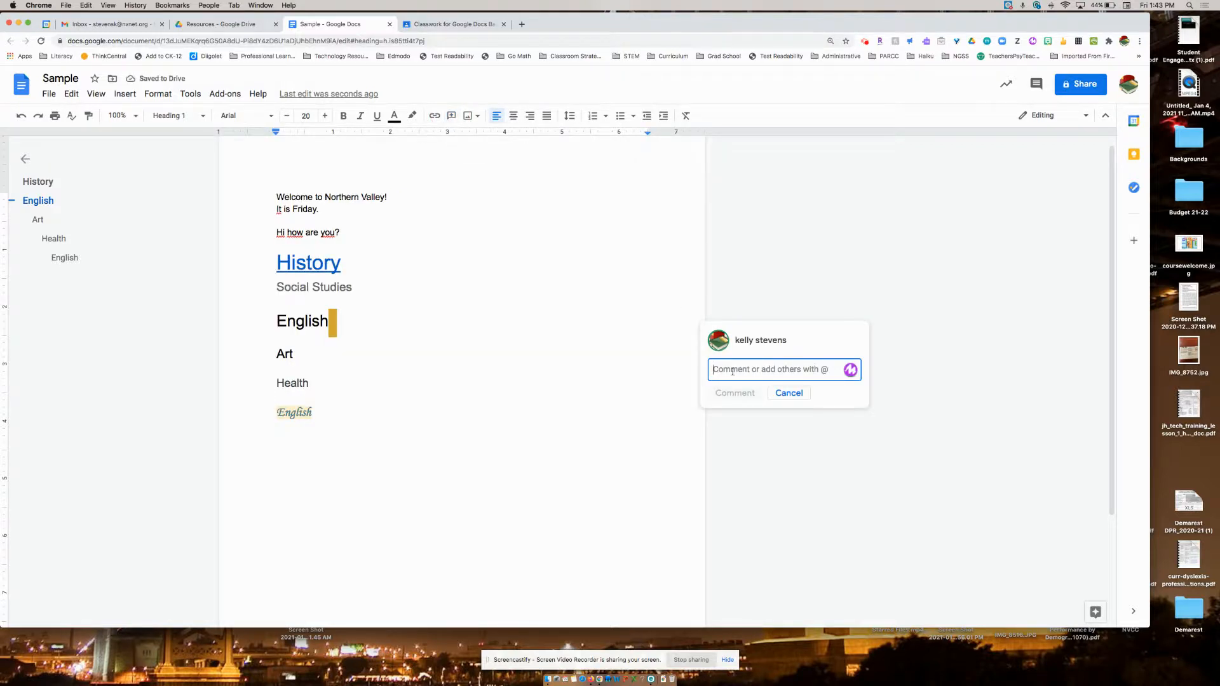
{"action": "type", "text": "Don't forget to add the link!"}
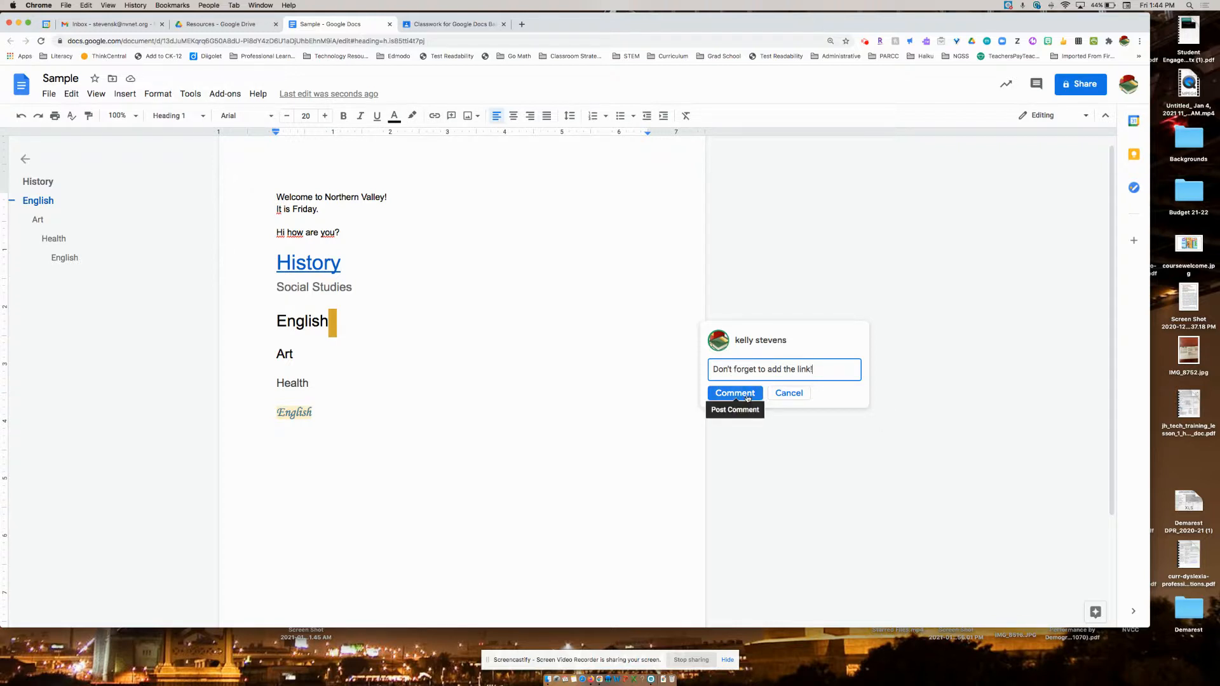
{"action": "left_click", "coordinate": [748, 399]}
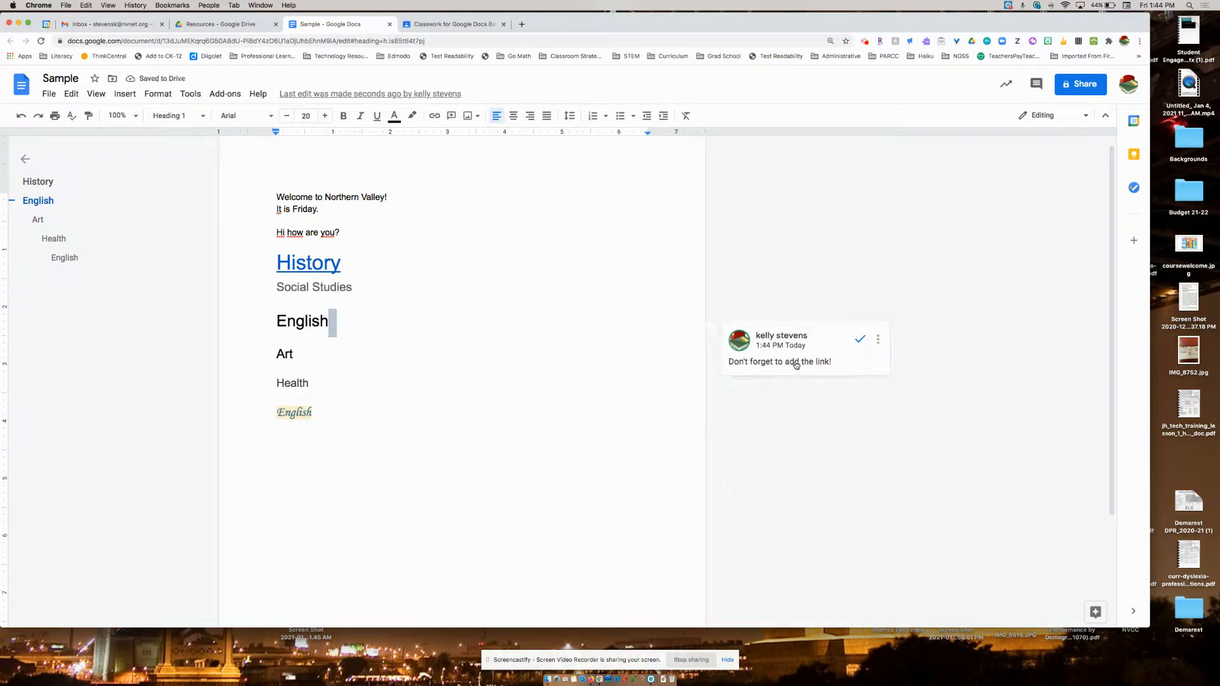
{"action": "left_click", "coordinate": [477, 117]}
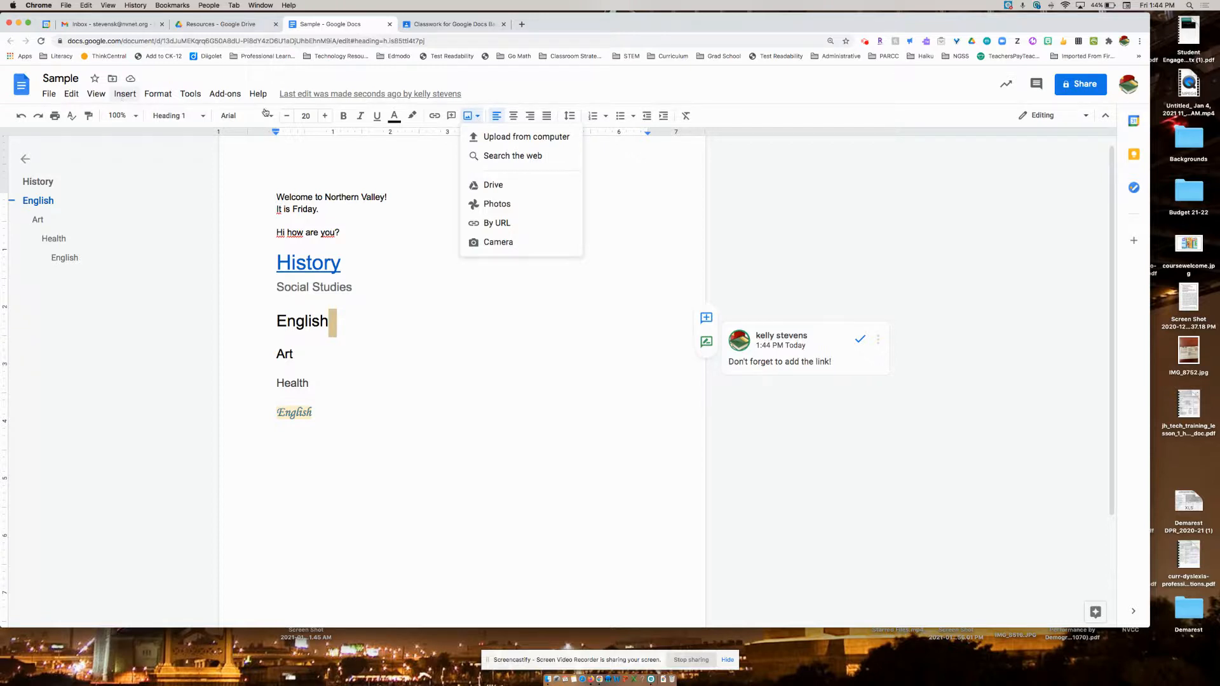
{"action": "left_click", "coordinate": [548, 296]}
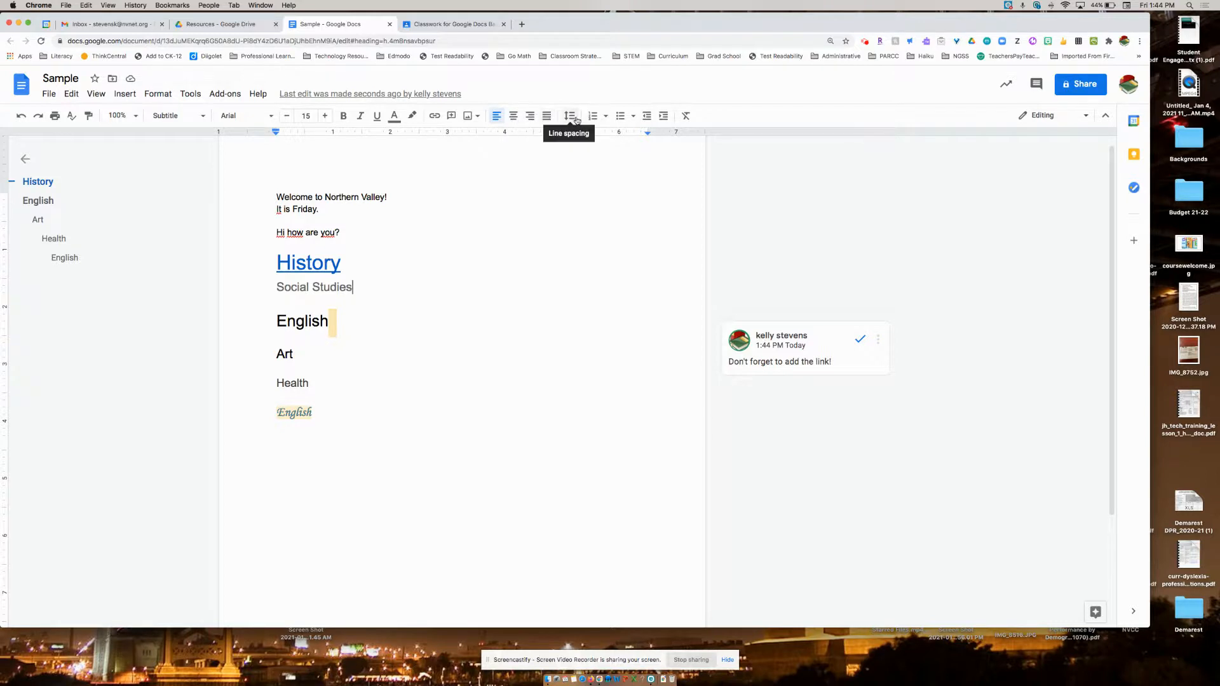
Step: Set the lines from the History title down to the last English line to single line spacing
{"action": "left_click", "coordinate": [280, 262]}
{"action": "left_click_drag", "start_coordinate": [376, 309], "coordinate": [392, 414]}
{"action": "left_click", "coordinate": [572, 120]}
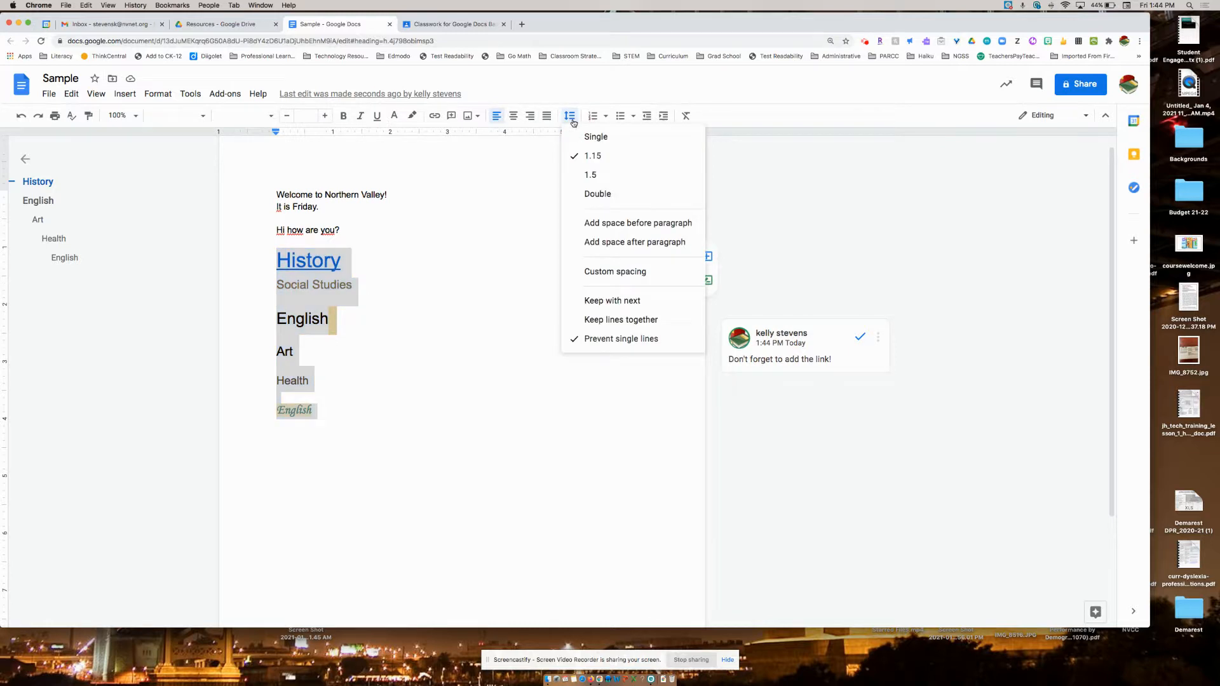
{"action": "left_click", "coordinate": [595, 137]}
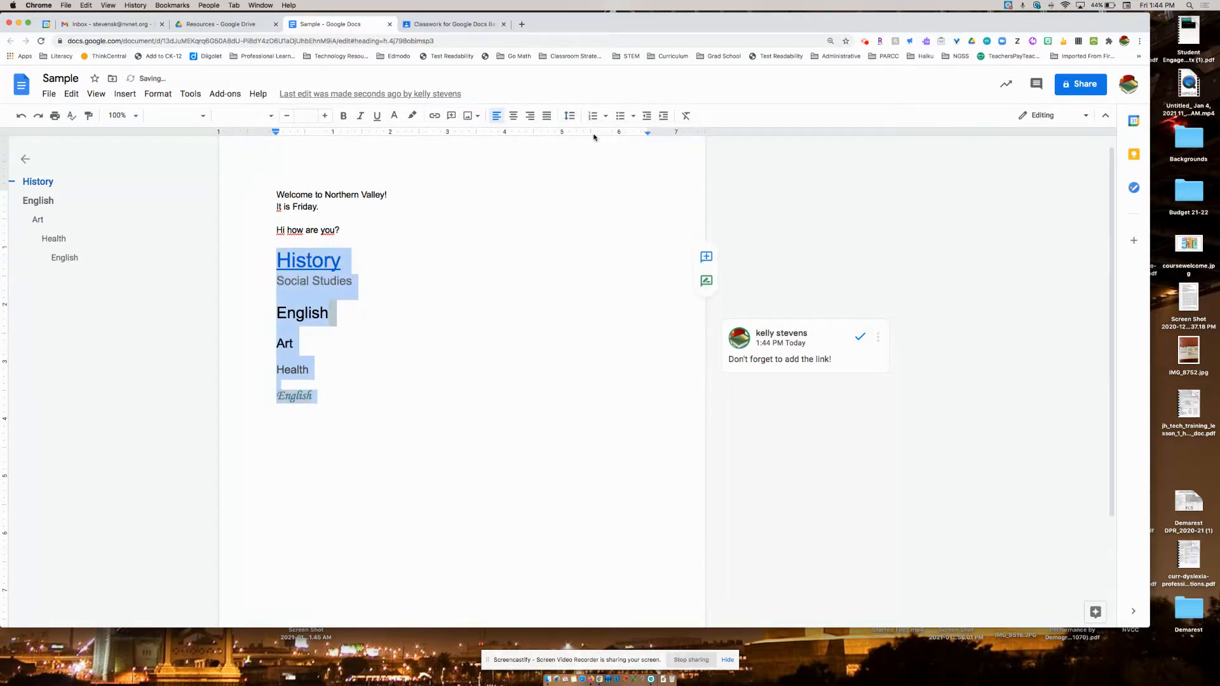
Step: Turn the selected lines into a numbered list and undo that change
{"action": "left_click", "coordinate": [594, 117]}
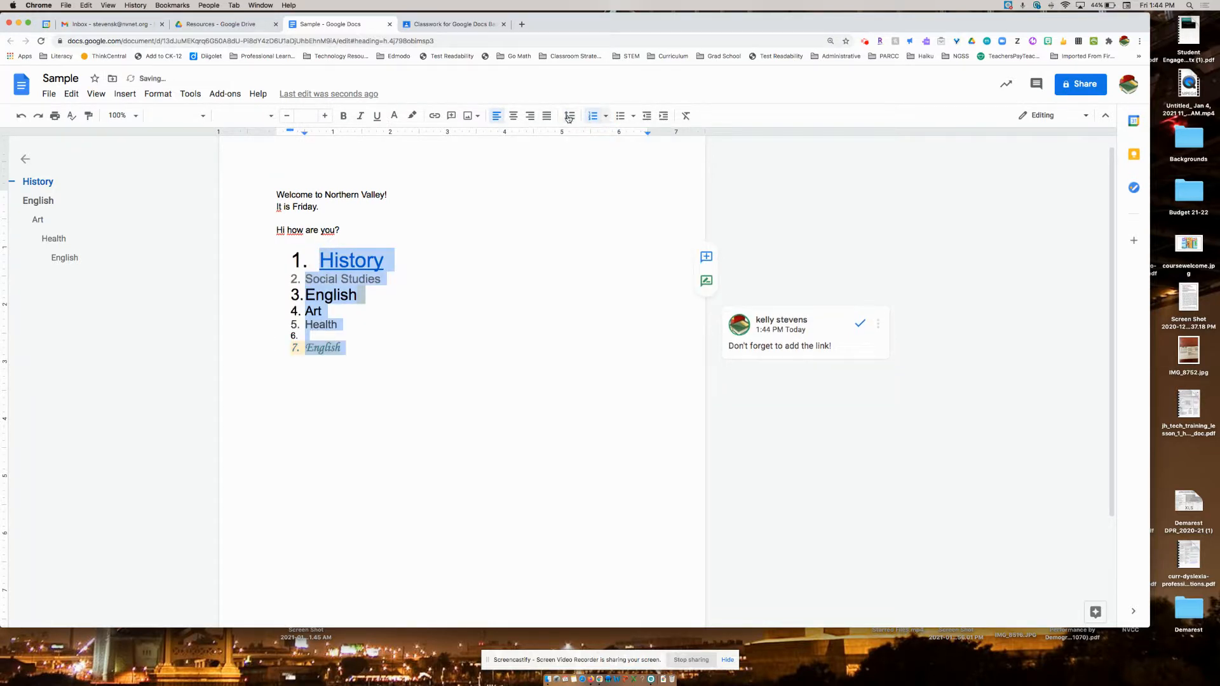
{"action": "left_click", "coordinate": [22, 116]}
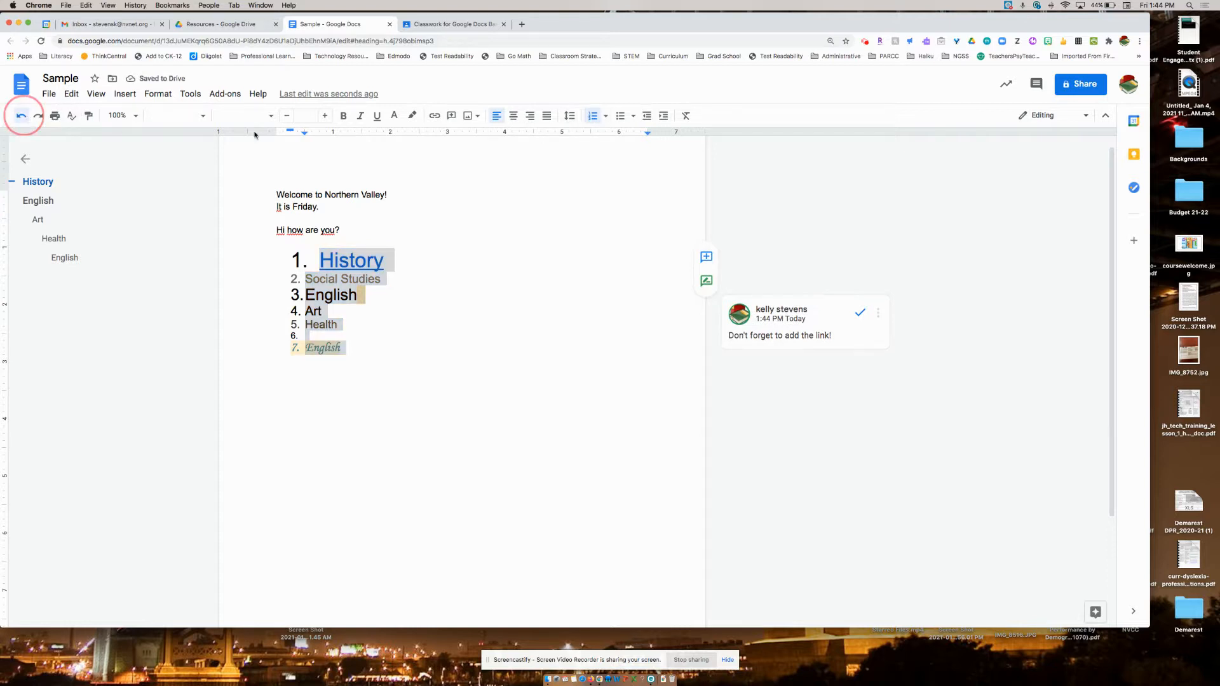
Step: Set the selected lines to double line spacing and return them to single spacing
{"action": "left_click", "coordinate": [570, 115]}
{"action": "left_click", "coordinate": [591, 195]}
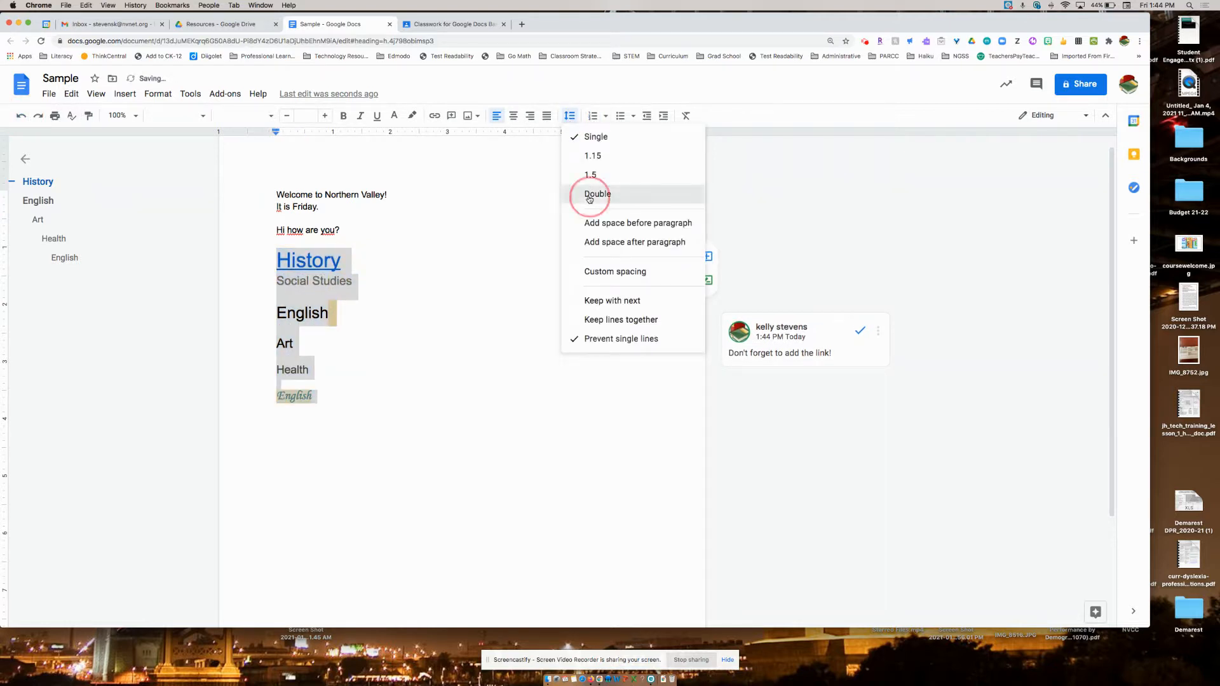
{"action": "left_click", "coordinate": [572, 117]}
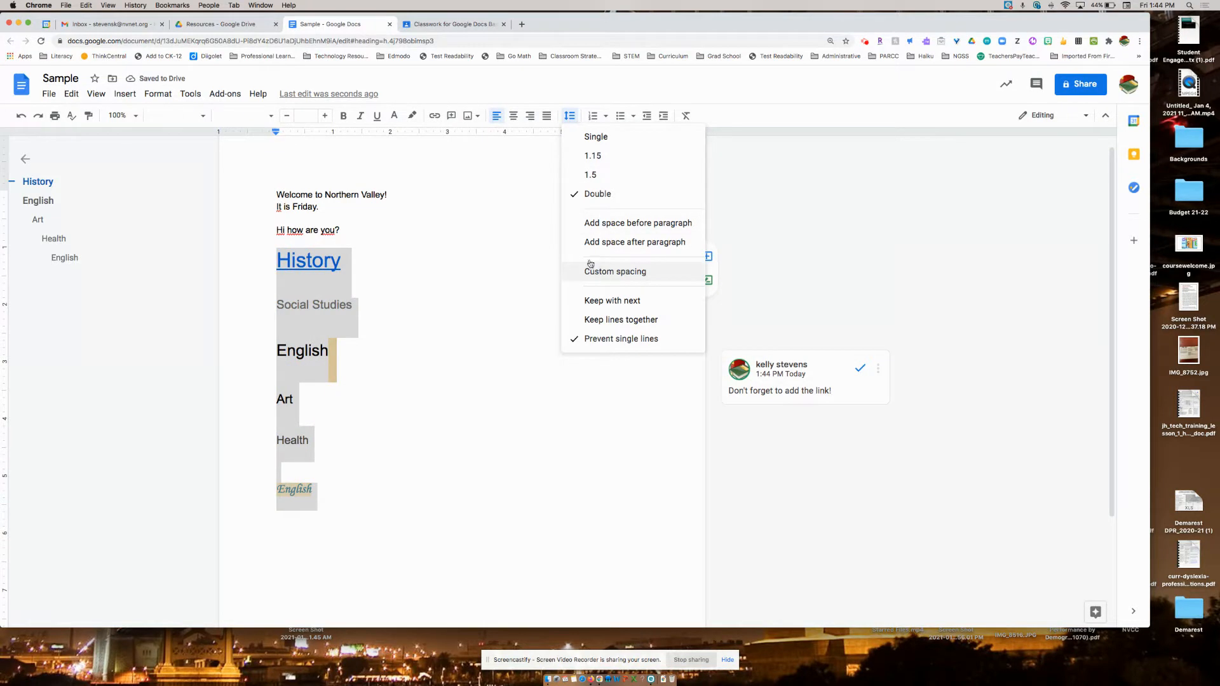
{"action": "left_click", "coordinate": [600, 135]}
{"action": "left_click", "coordinate": [409, 288]}
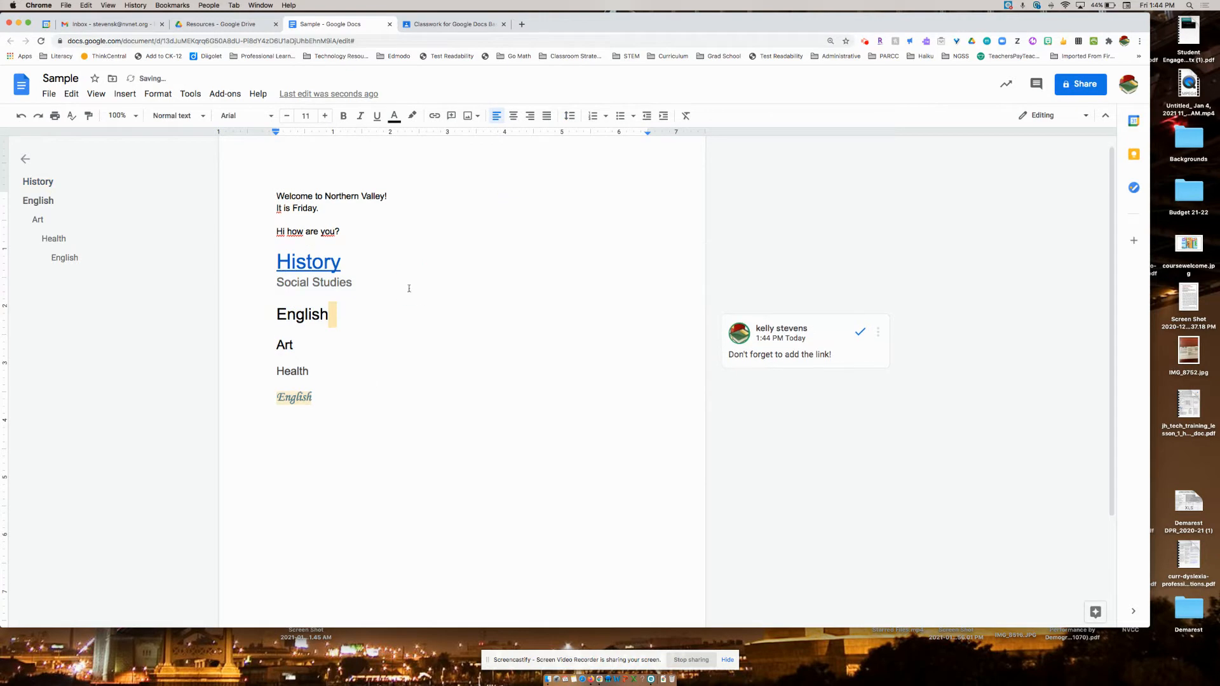
{"action": "left_click", "coordinate": [369, 386]}
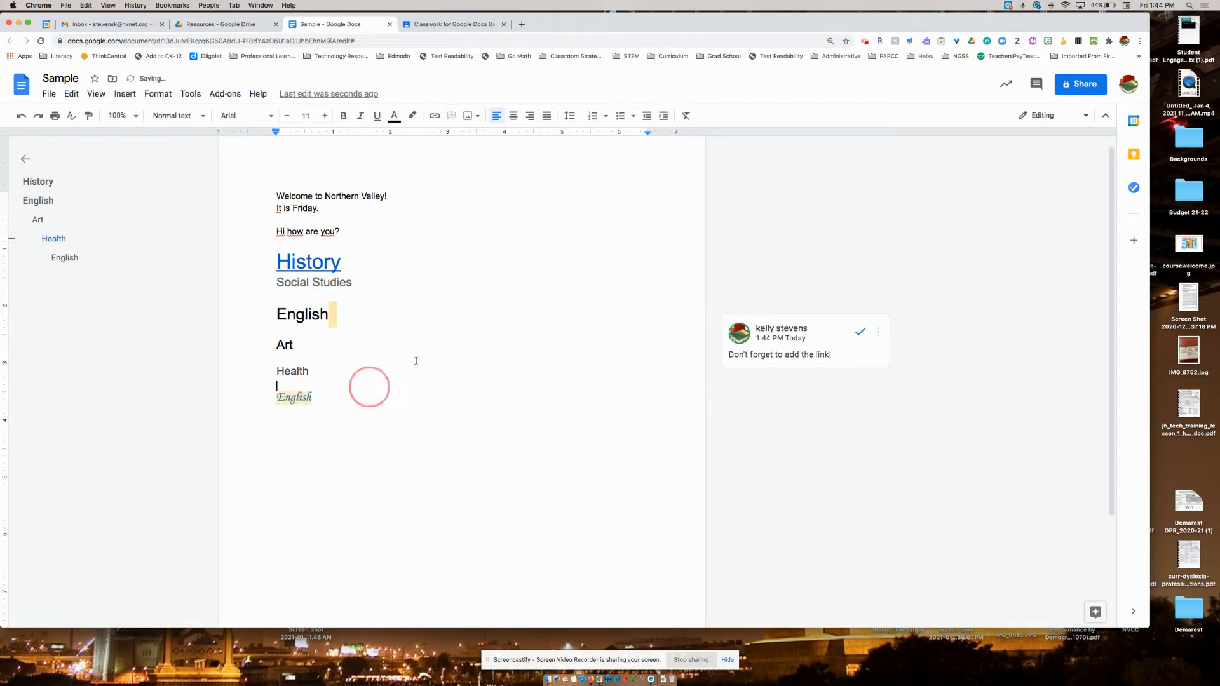
{"action": "left_click", "coordinate": [606, 116]}
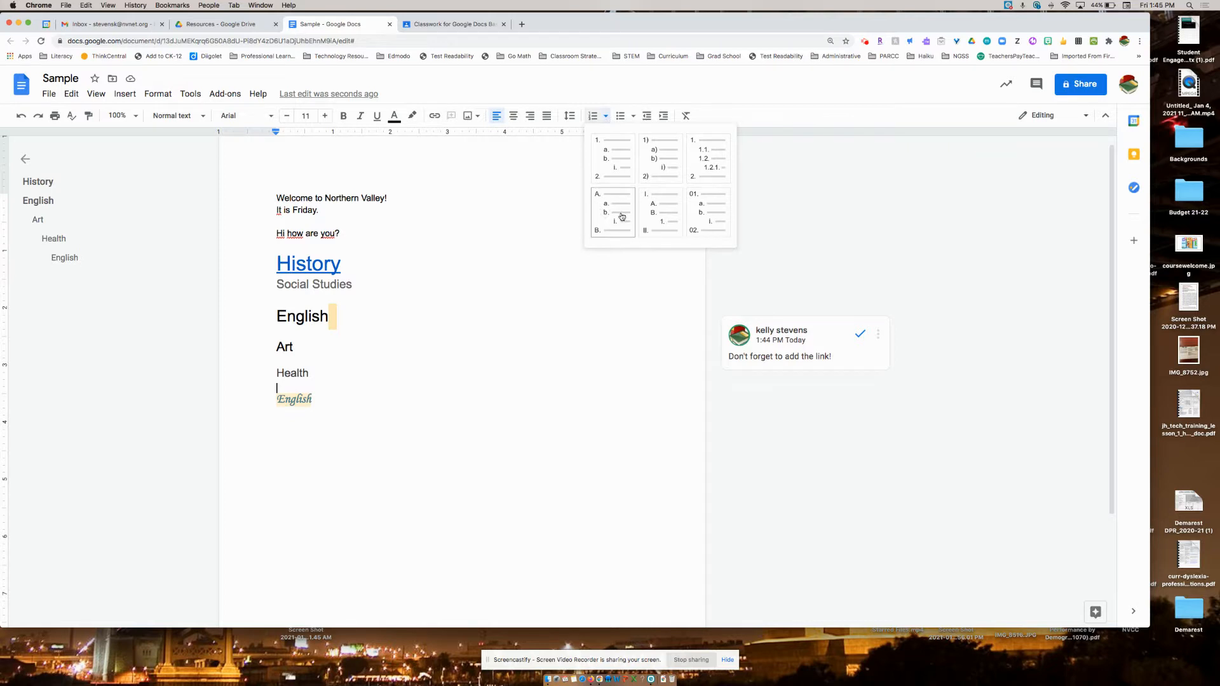
{"action": "left_click", "coordinate": [498, 310]}
{"action": "left_click", "coordinate": [634, 116]}
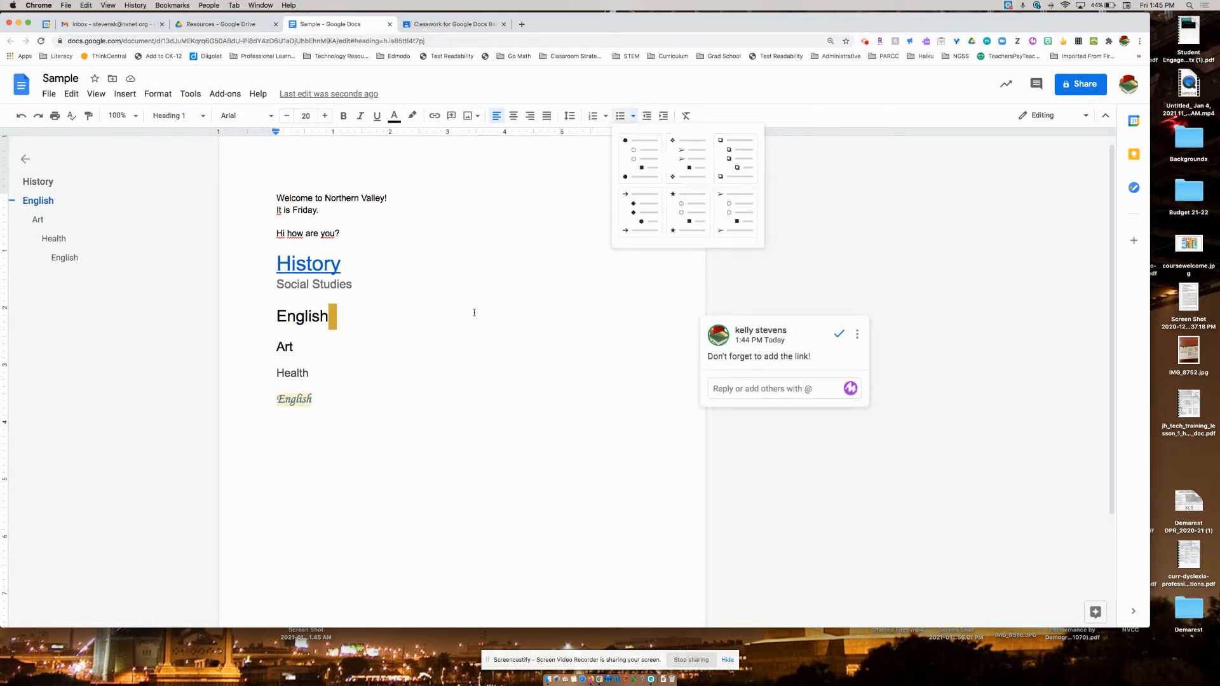
{"action": "left_click", "coordinate": [444, 322]}
Step: Format the lines from Art through the blank line below the last English as a bulleted list with ❖ diamond bullets
{"action": "left_click", "coordinate": [276, 349]}
{"action": "left_click", "coordinate": [365, 417], "text": "shift"}
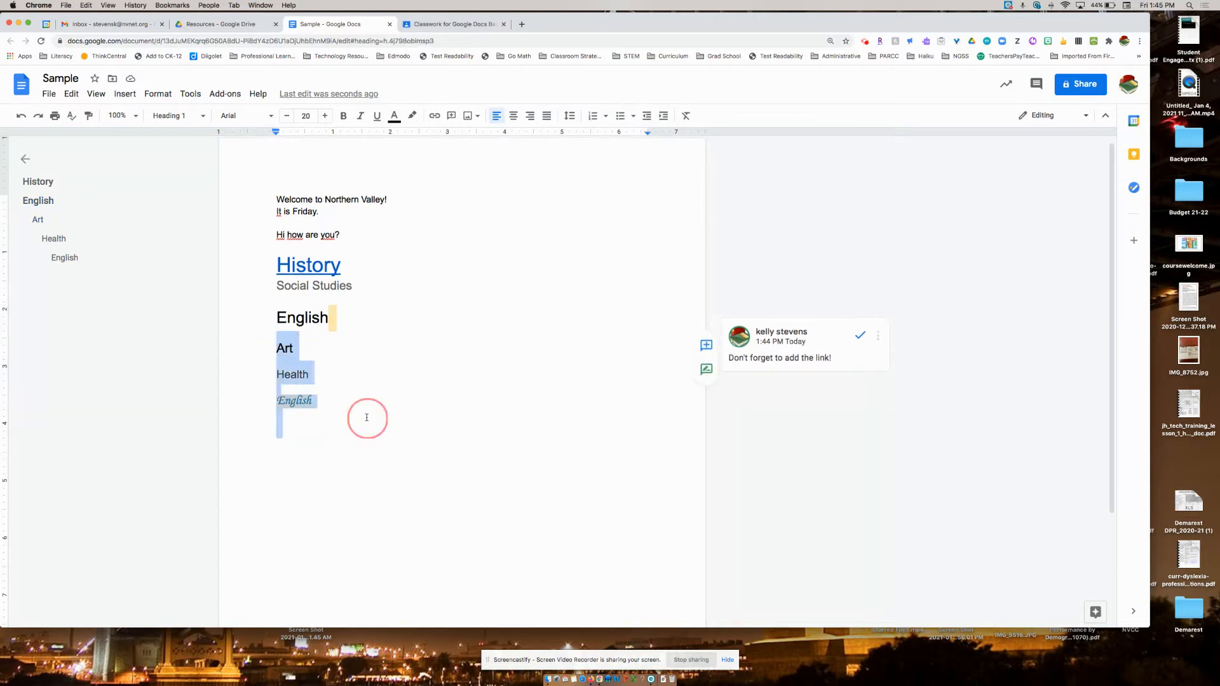
{"action": "left_click", "coordinate": [634, 118]}
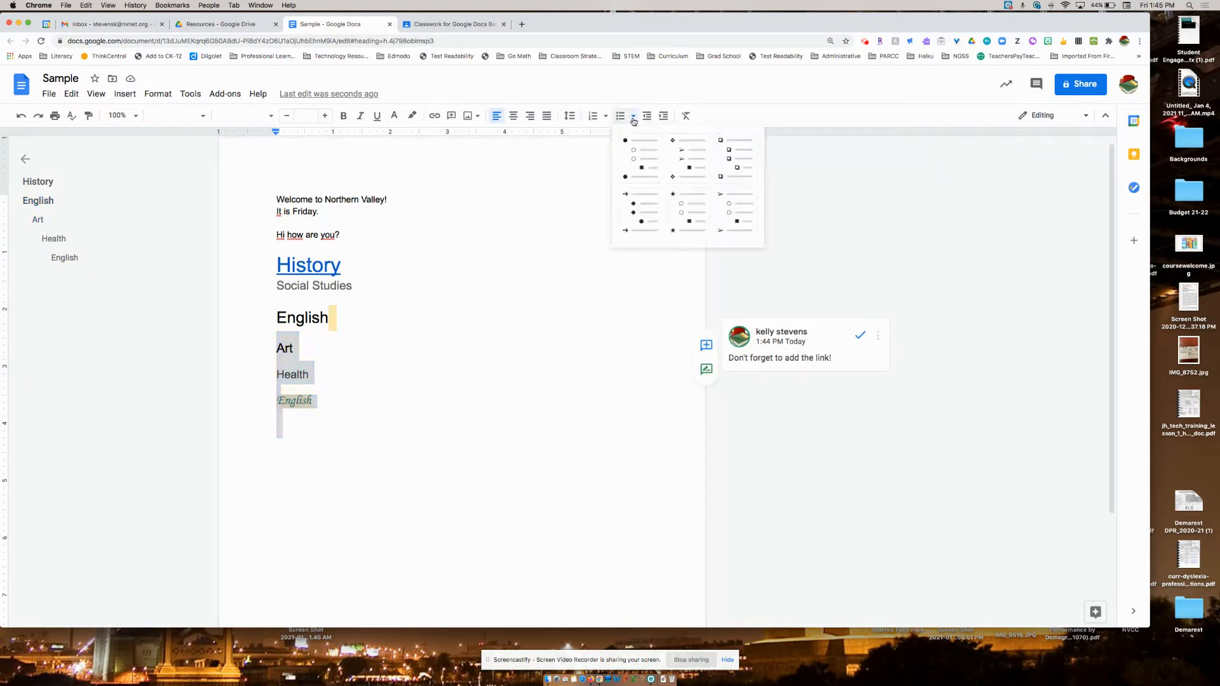
{"action": "left_click", "coordinate": [666, 153]}
{"action": "left_click", "coordinate": [388, 449]}
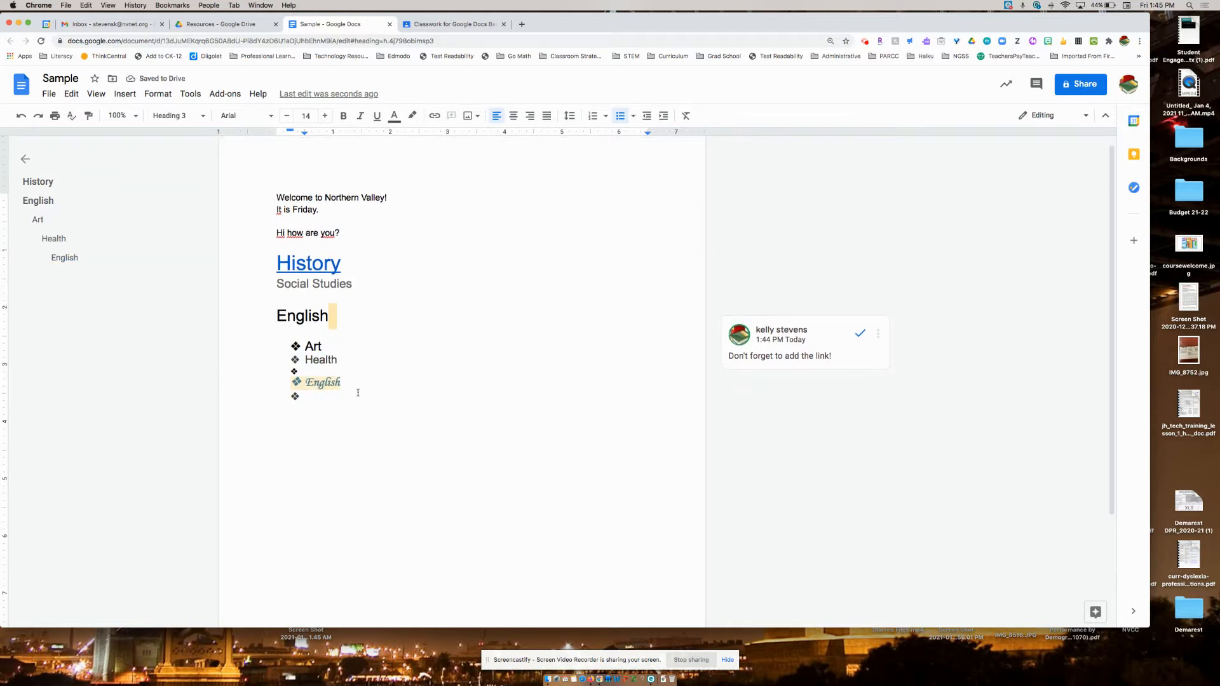
Step: Clear the formatting of the lines from the English heading through the end of the bulleted list
{"action": "left_click", "coordinate": [686, 117]}
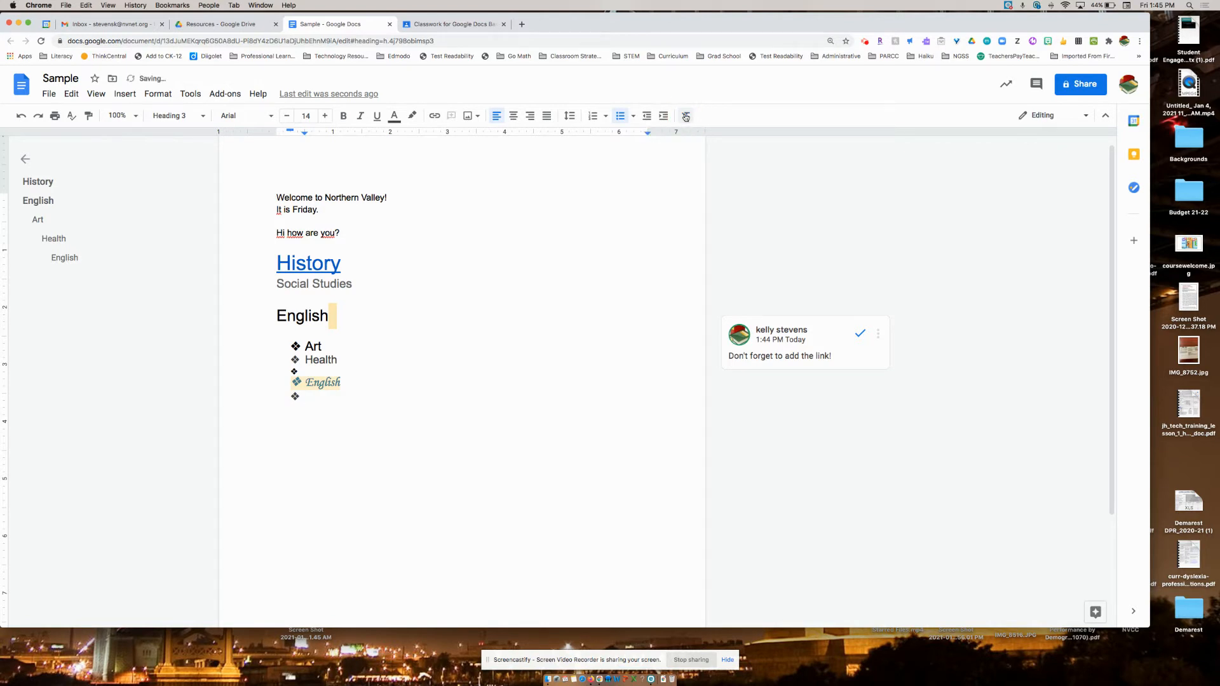
{"action": "left_click", "coordinate": [501, 234]}
{"action": "double_click", "coordinate": [555, 234]}
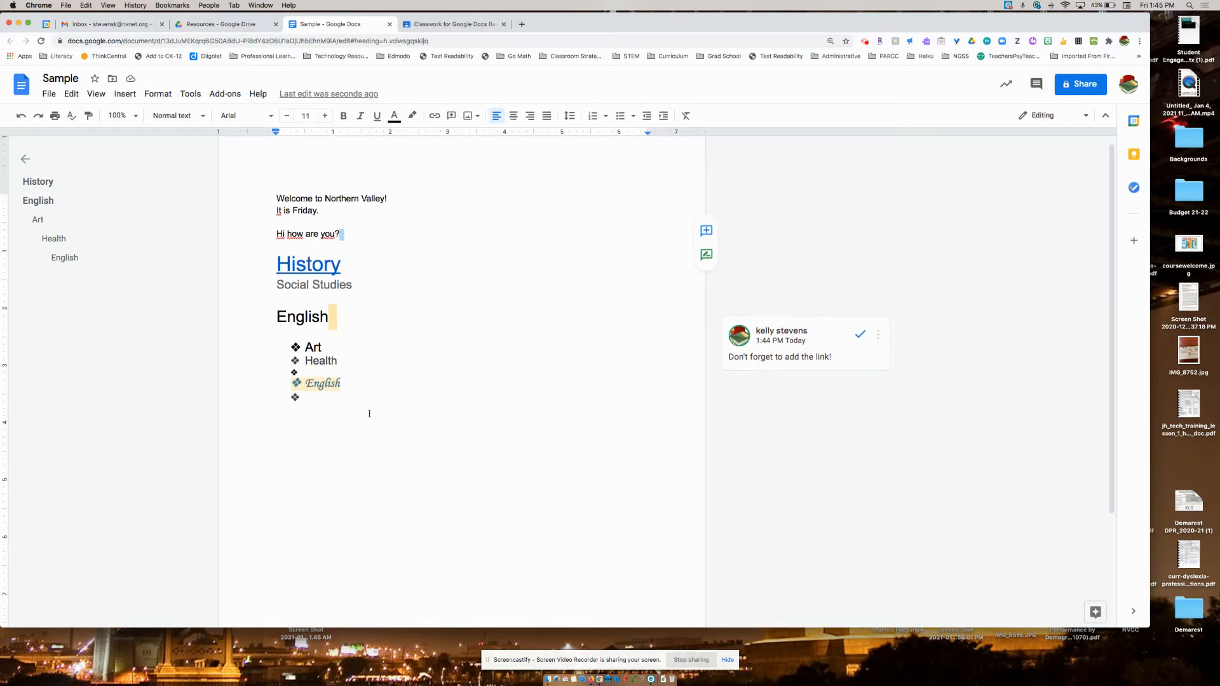
{"action": "left_click_drag", "start_coordinate": [276, 317], "coordinate": [370, 417]}
{"action": "left_click", "coordinate": [686, 115]}
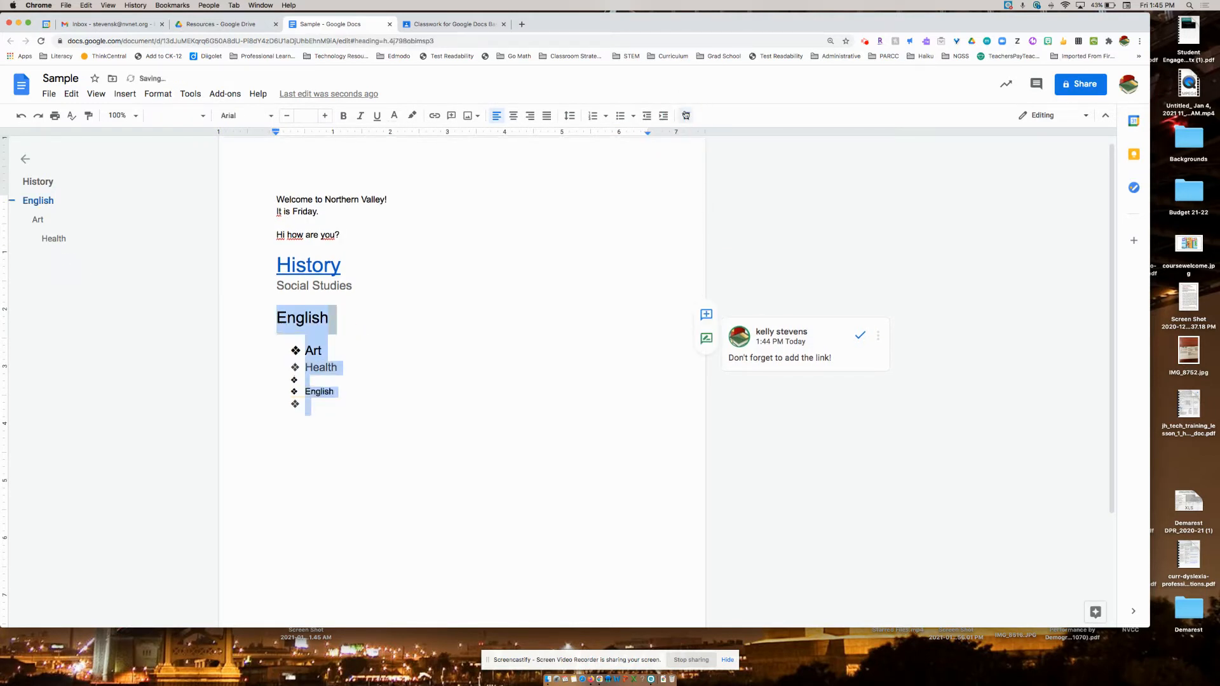
{"action": "left_click", "coordinate": [686, 115]}
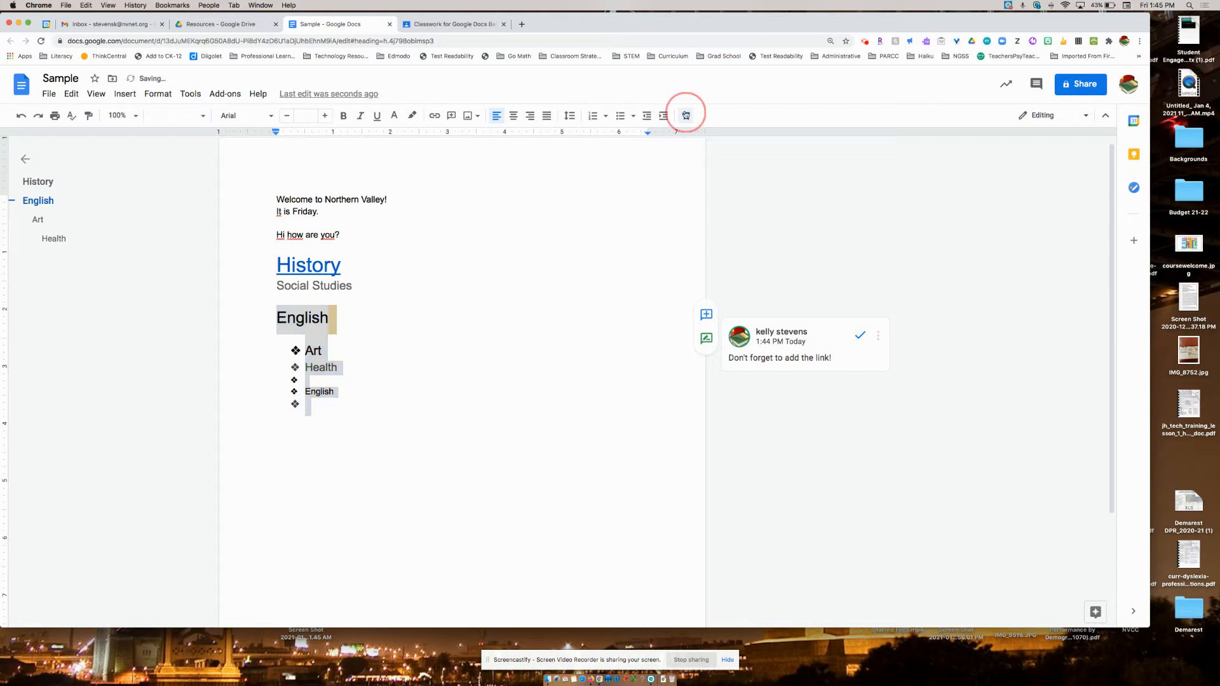
{"action": "left_click", "coordinate": [500, 330]}
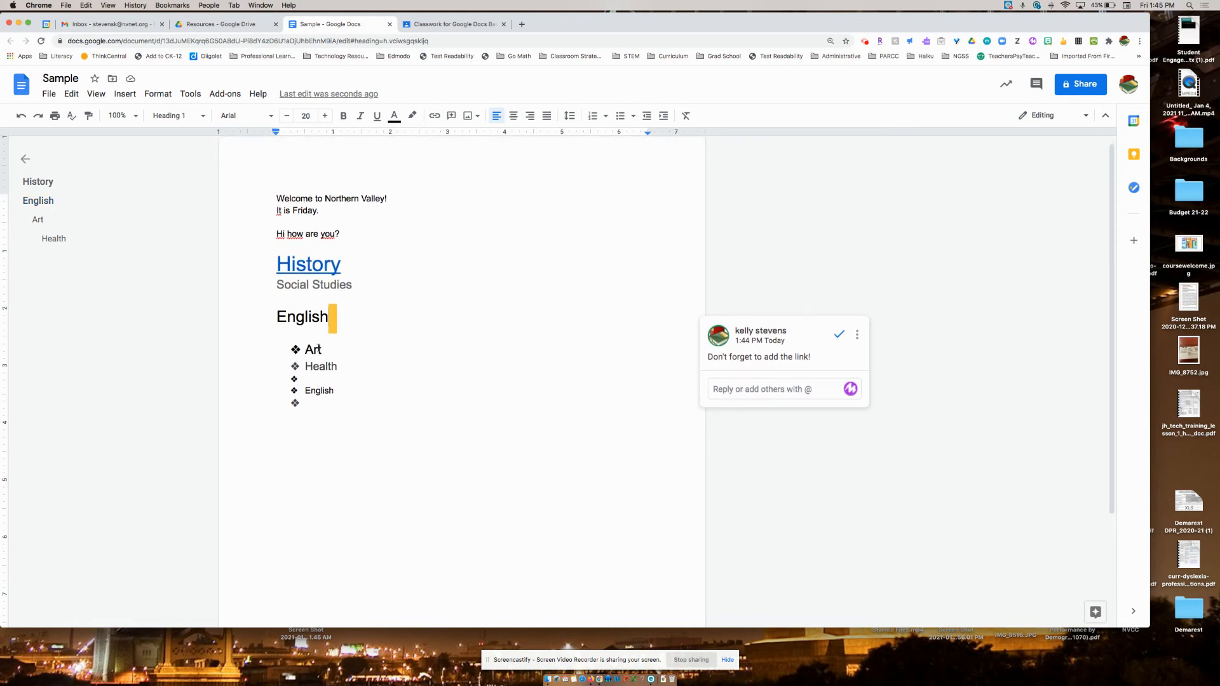
{"action": "scroll", "coordinate": [319, 349], "scroll_direction": "down", "scroll_amount": 1}
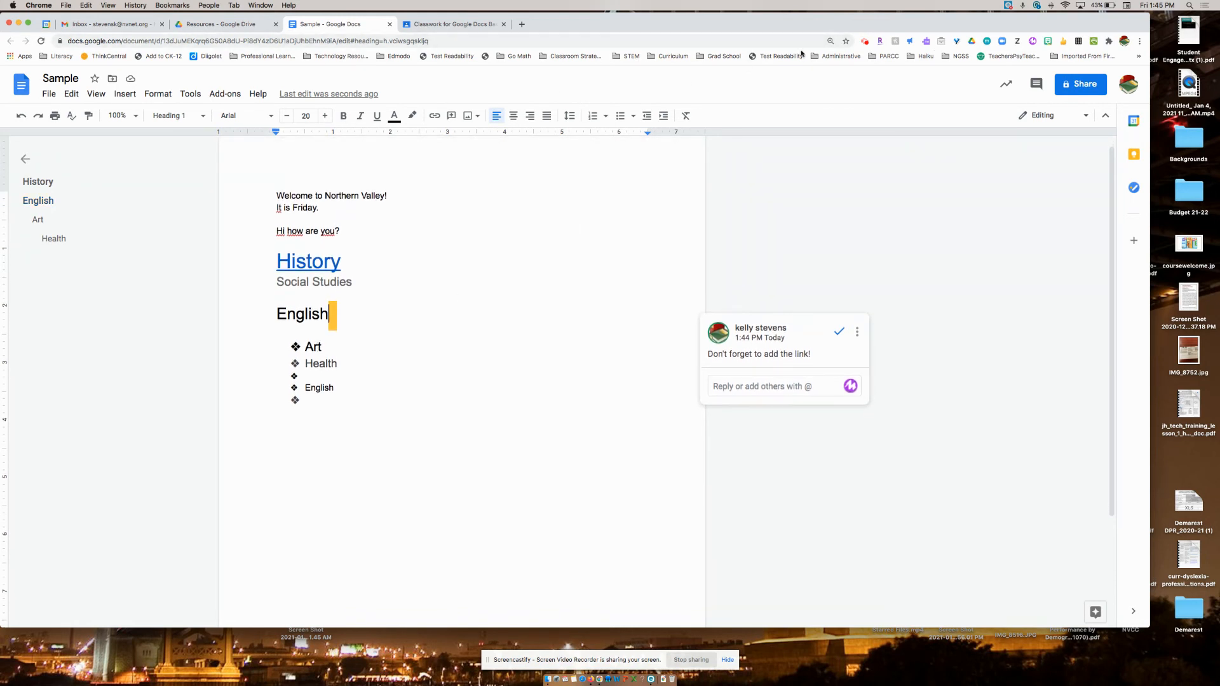